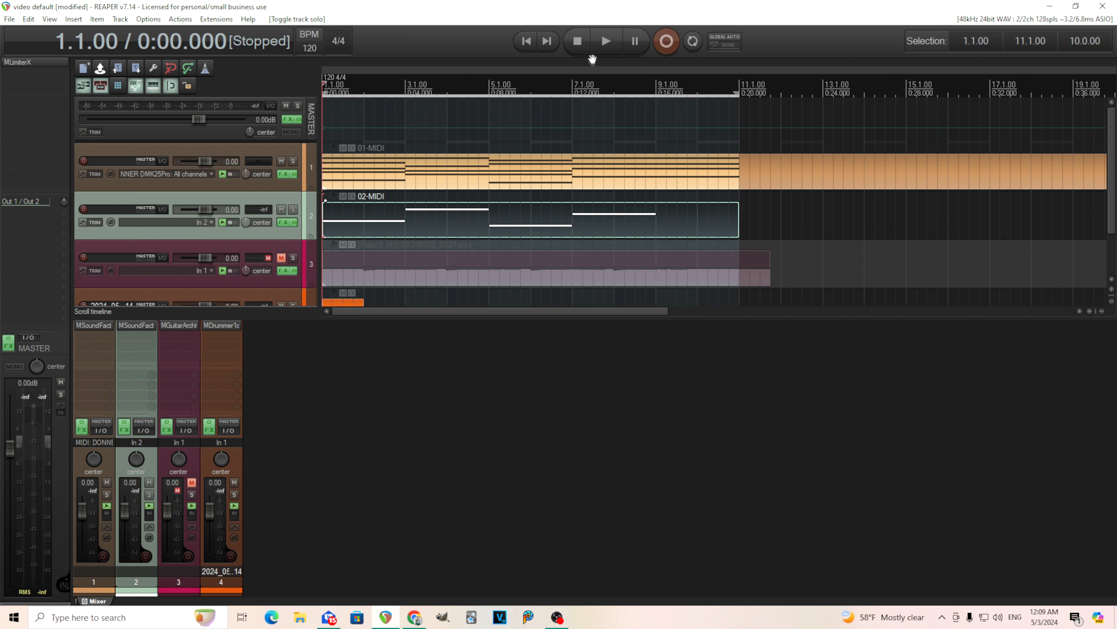
Listen briefly to the full mix, and to track 2 soloed
click(605, 41)
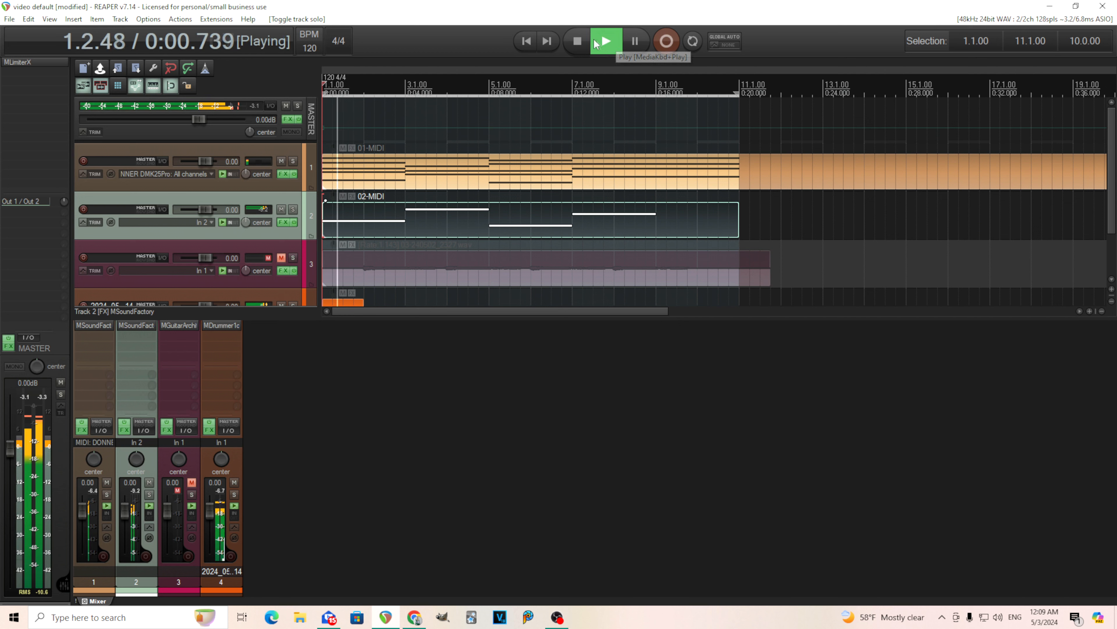
click(572, 41)
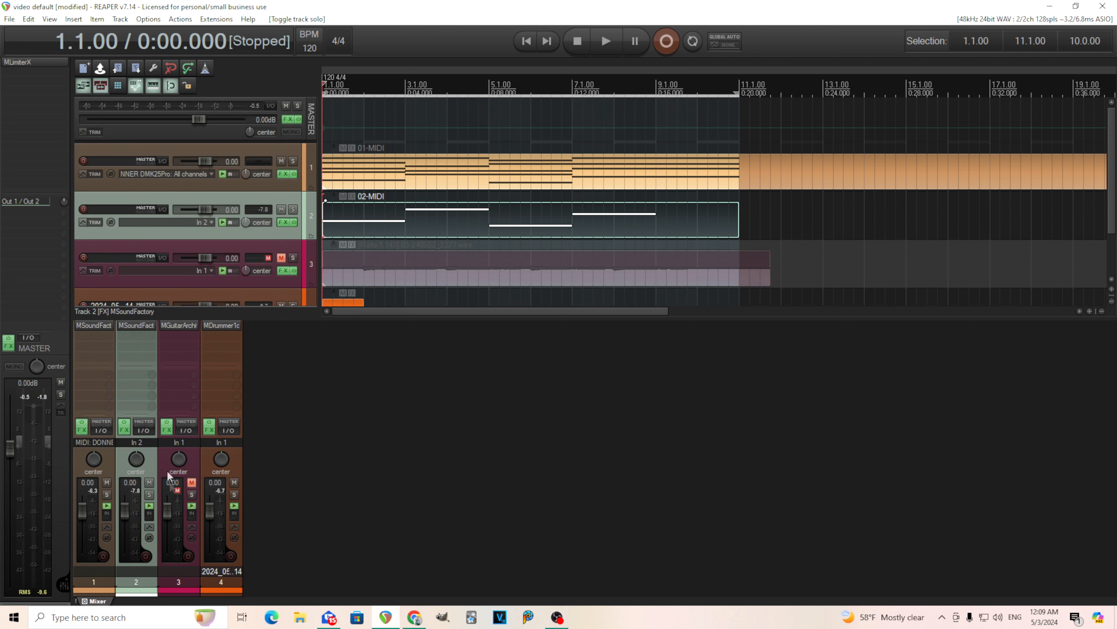
click(150, 495)
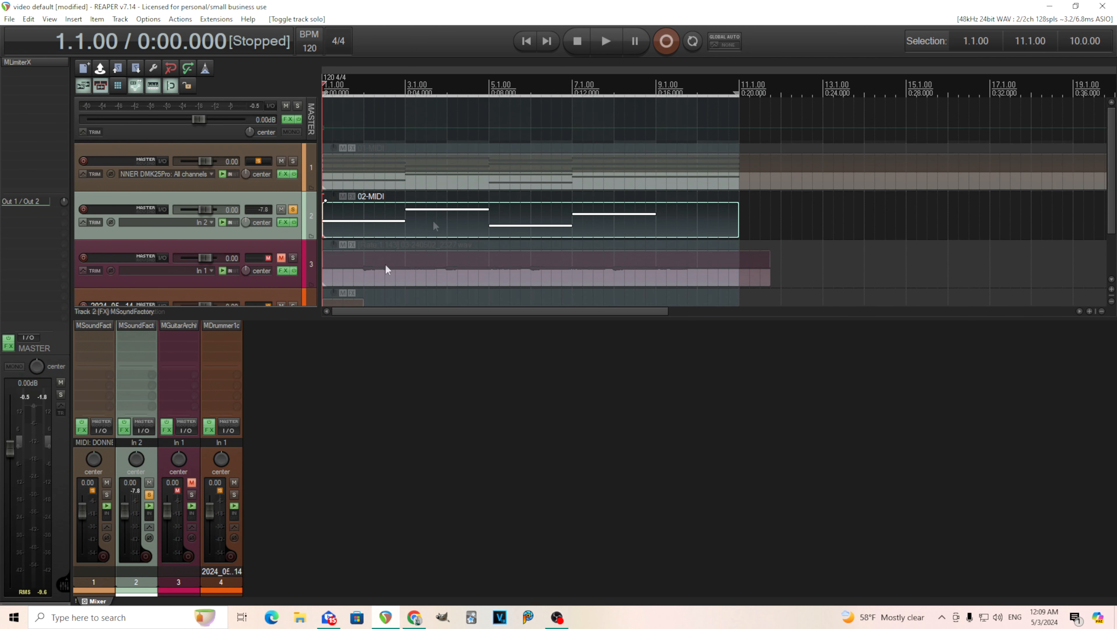
click(602, 37)
key(space)
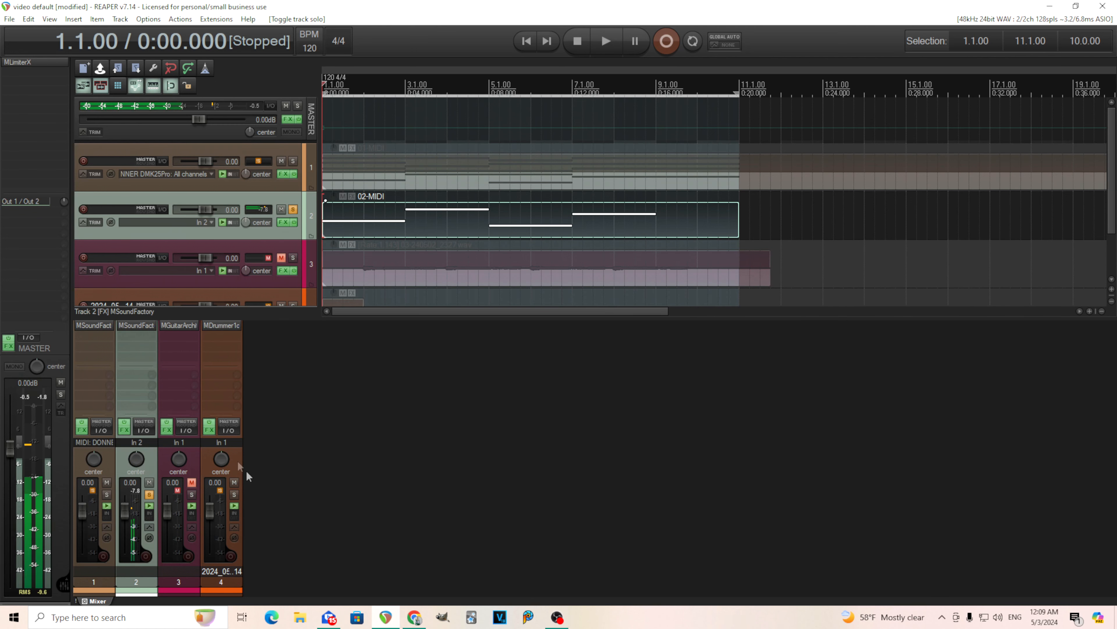
Add the MBandPass plugin from the EQs category to track 2 and turn off the track's solo
right_click(138, 336)
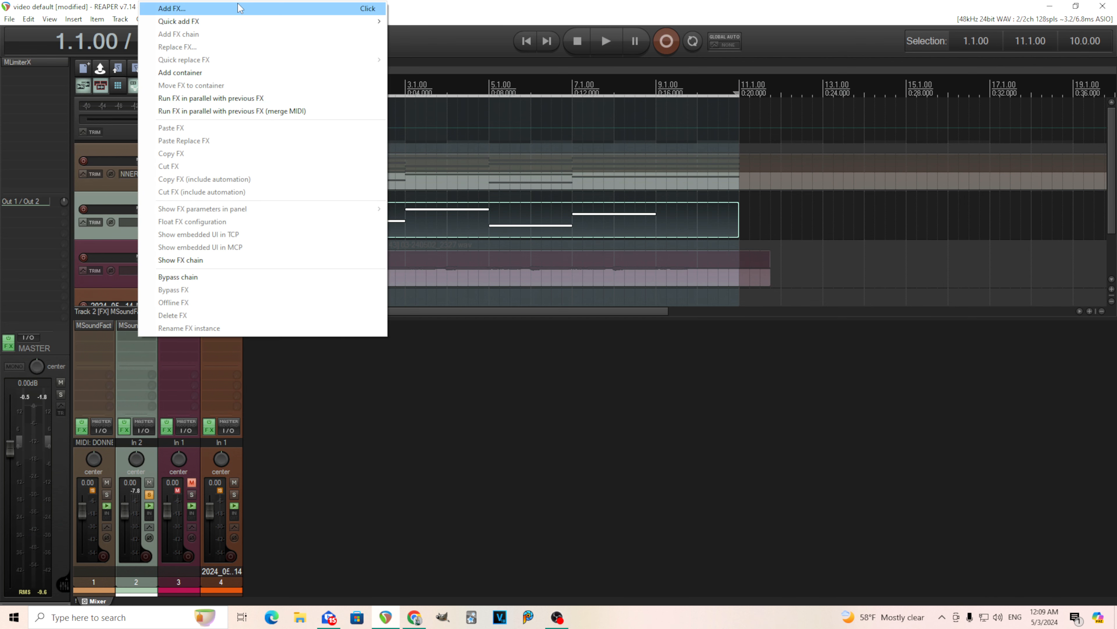
mouse_move(247, 22)
mouse_move(440, 101)
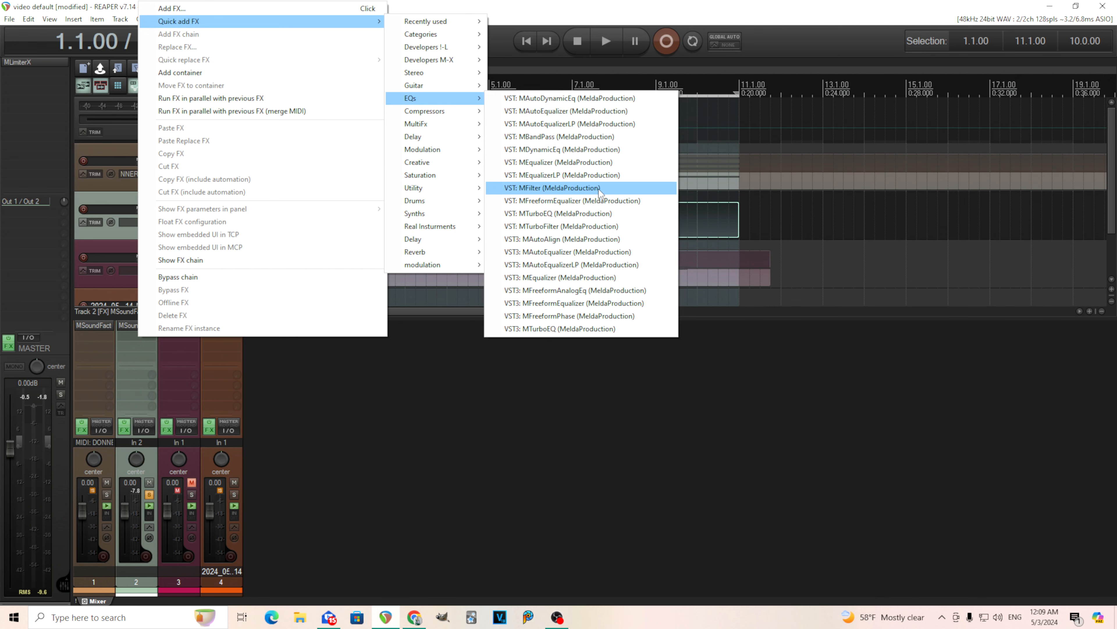
click(576, 135)
drag(187, 49, 579, 176)
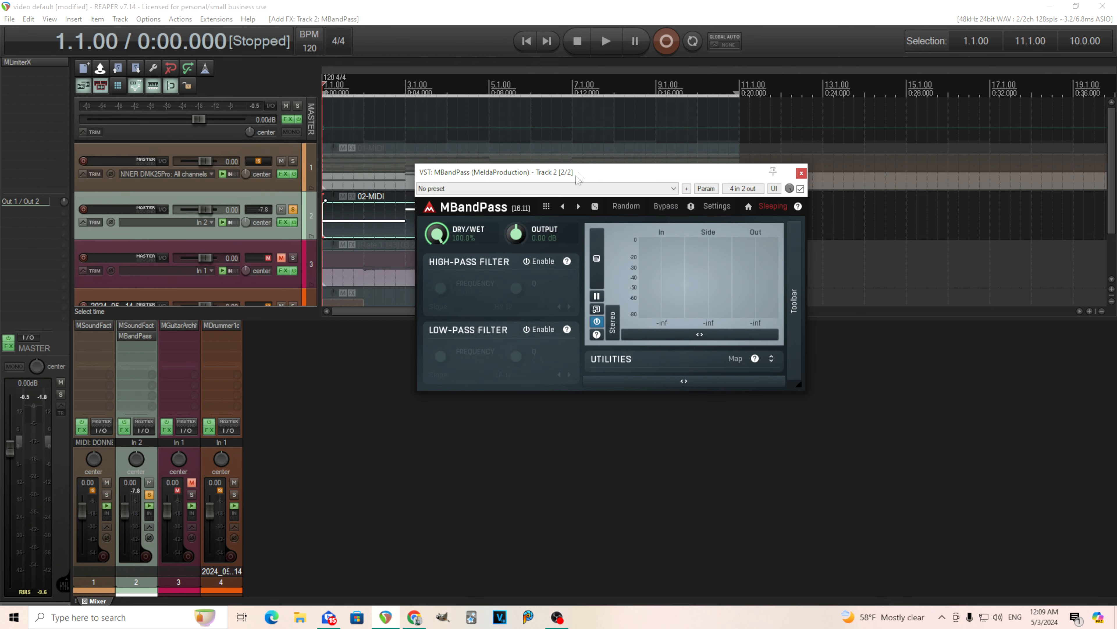
click(150, 494)
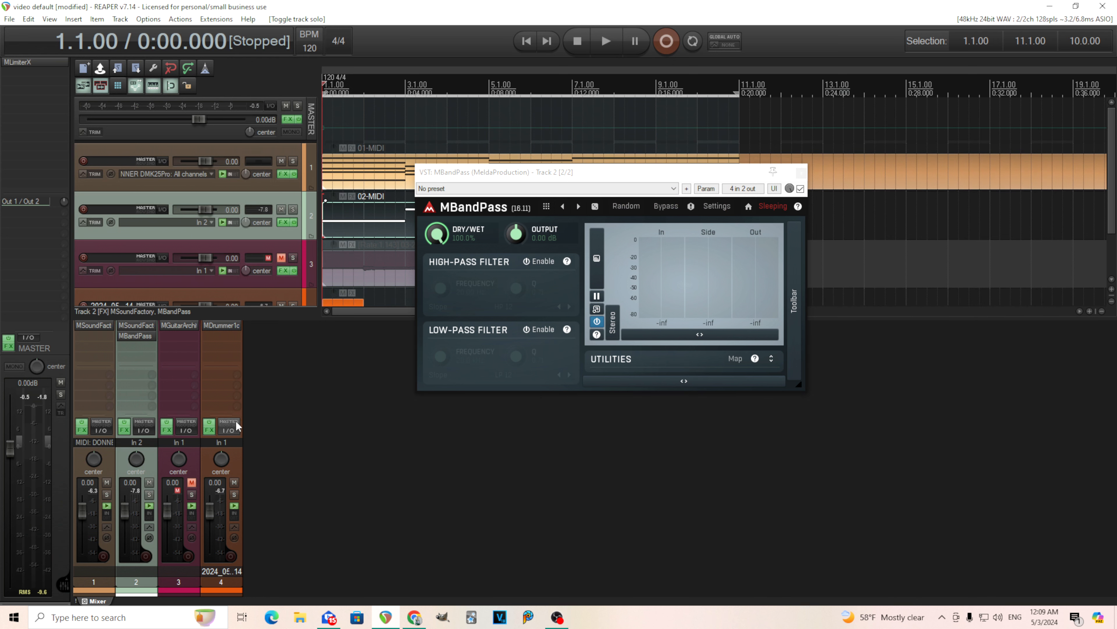
Create a send from track 4 to channels 5/6 of track 2 and set it to Pre-Fader (Post-FX)
drag(504, 314, 530, 298)
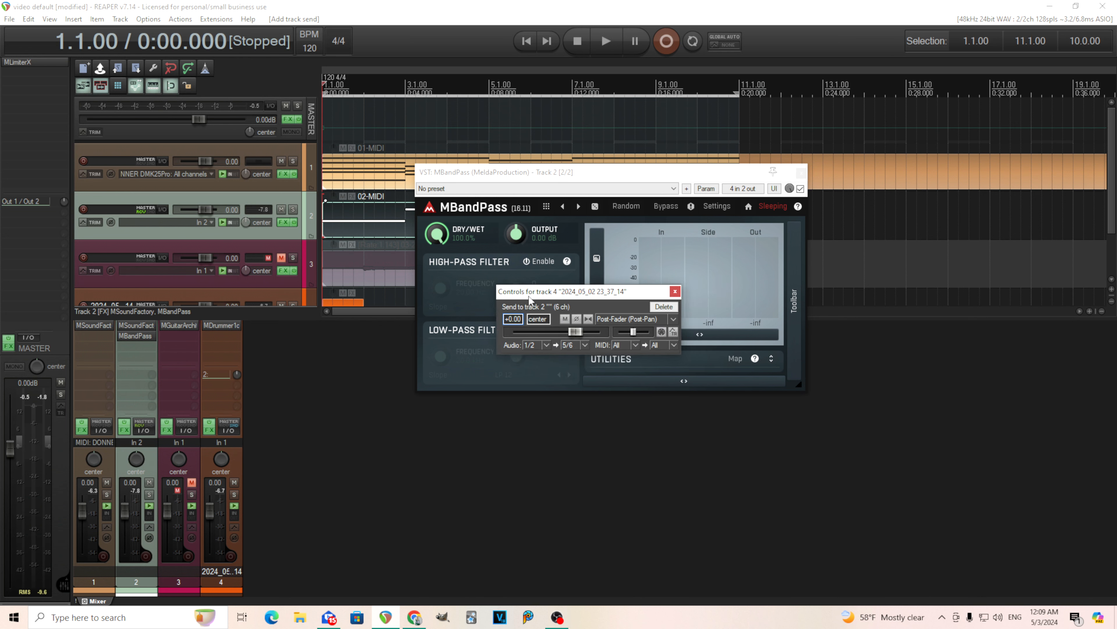
click(615, 322)
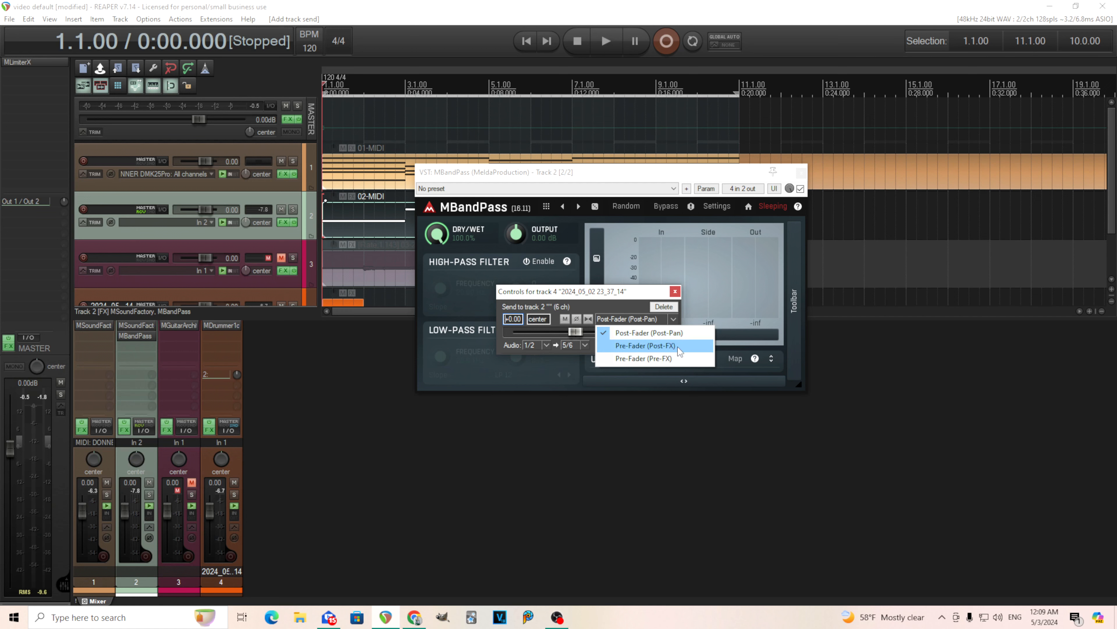
click(660, 345)
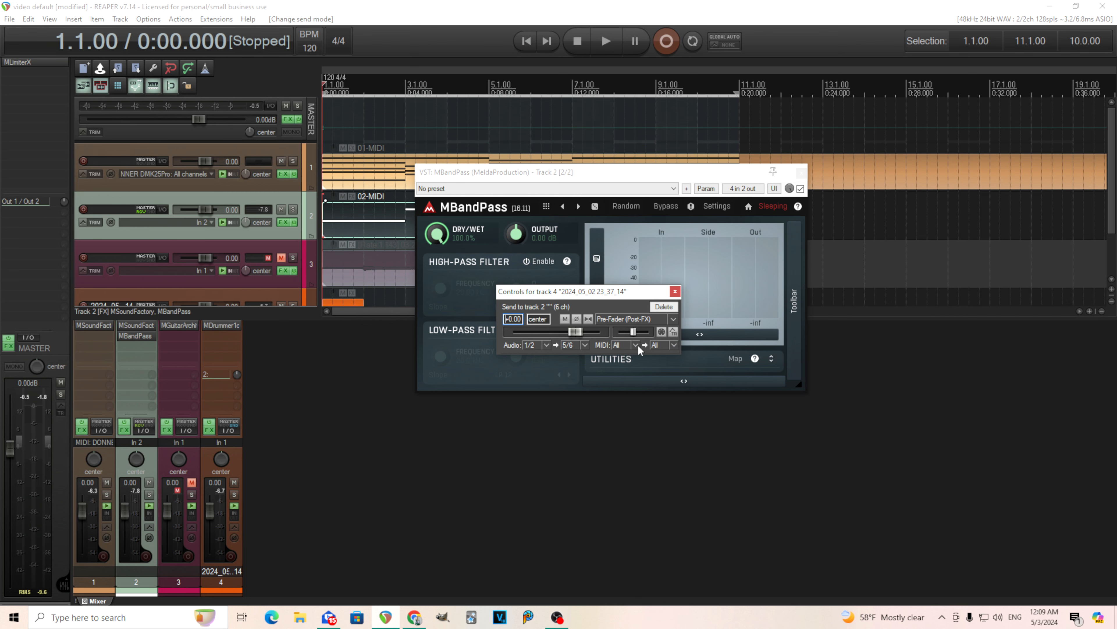
Set the MIDI routing of track 4's send to track 2 to None
click(134, 326)
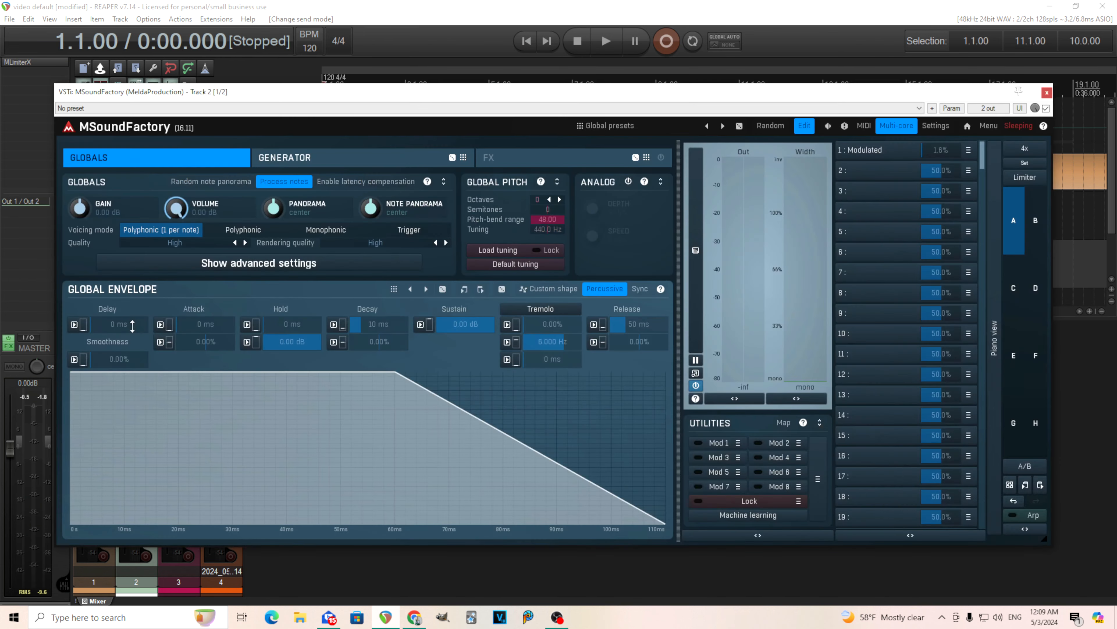
click(1048, 93)
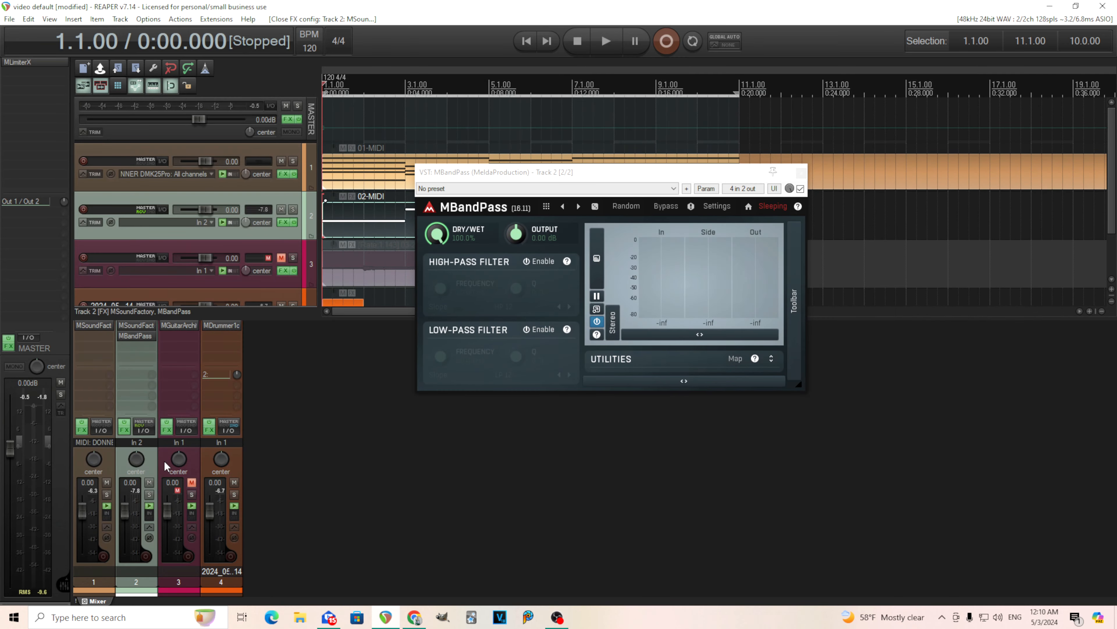
click(213, 376)
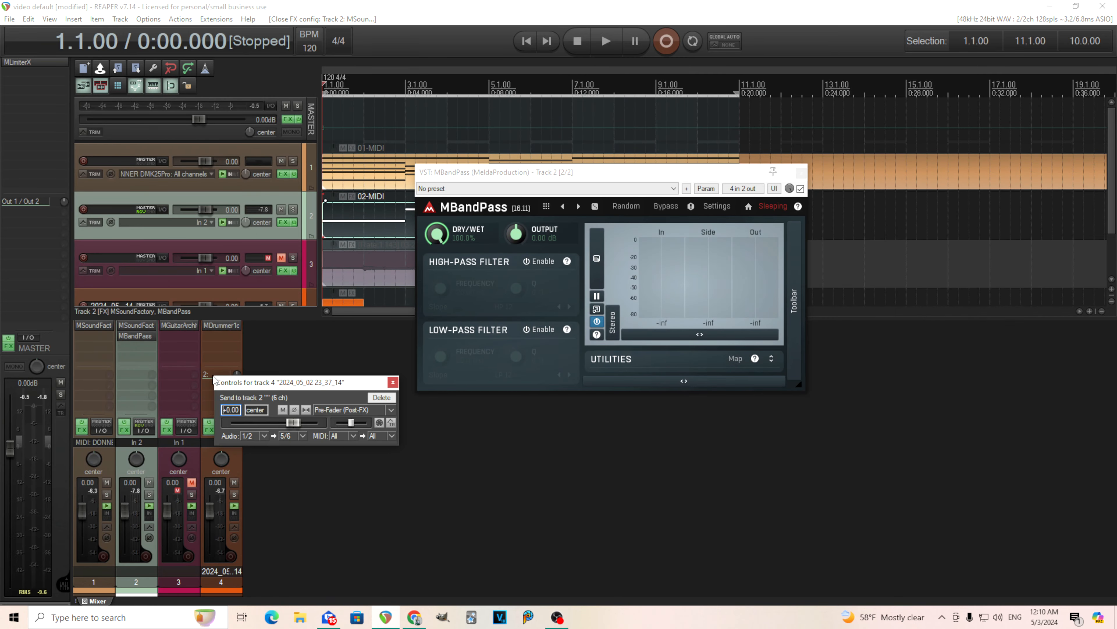
click(353, 436)
click(349, 87)
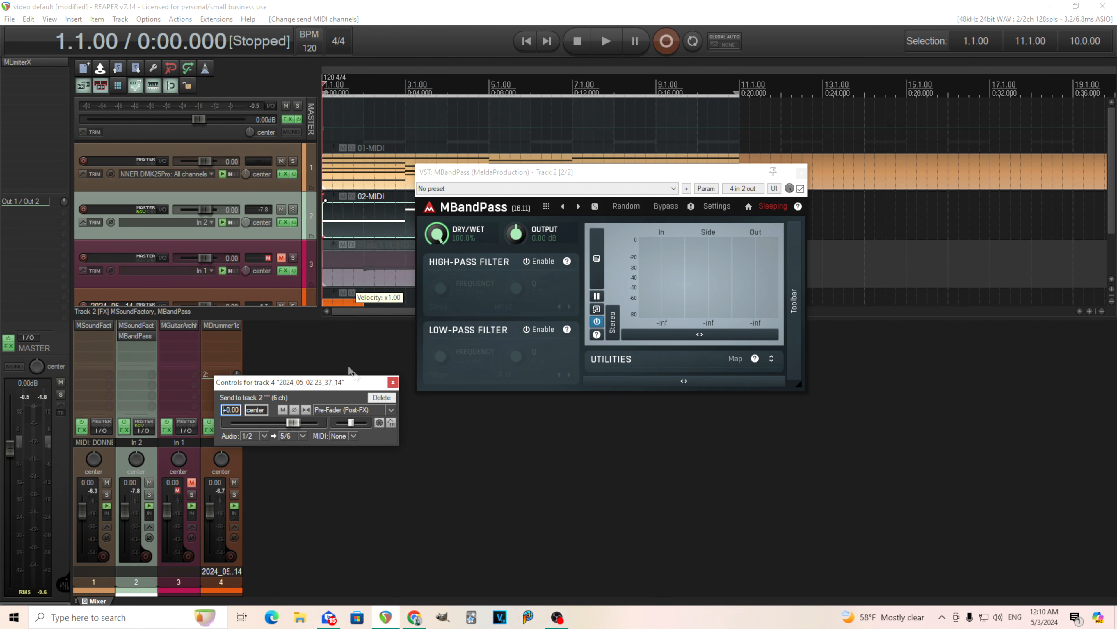
click(393, 381)
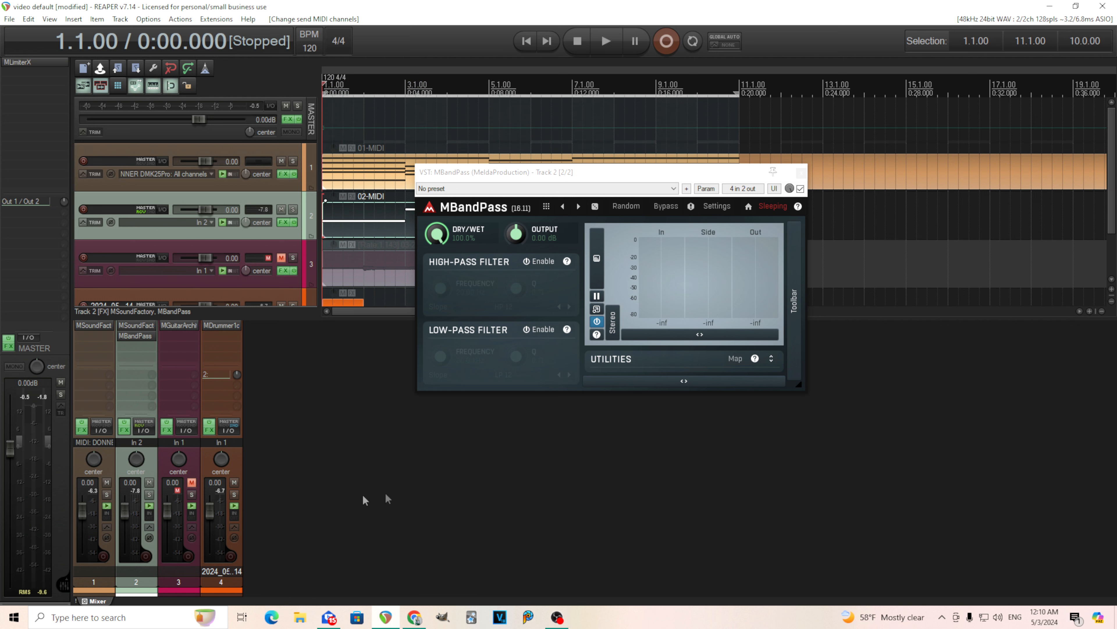
Play the mix to check the routing, lower track 4's volume to -inf dB and mute track 1
click(149, 495)
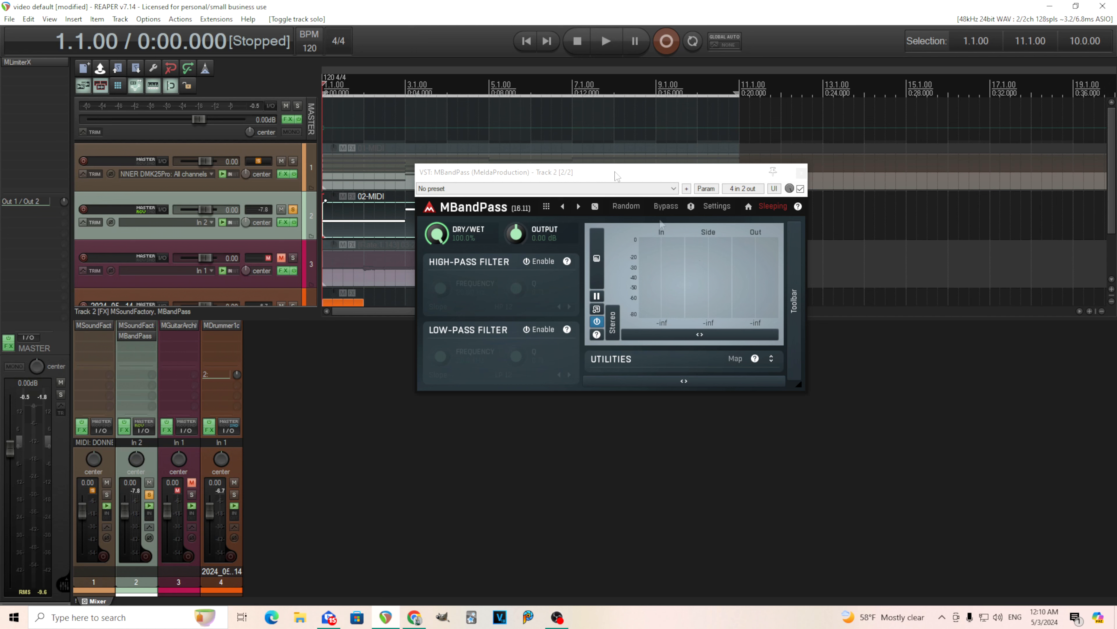
click(606, 41)
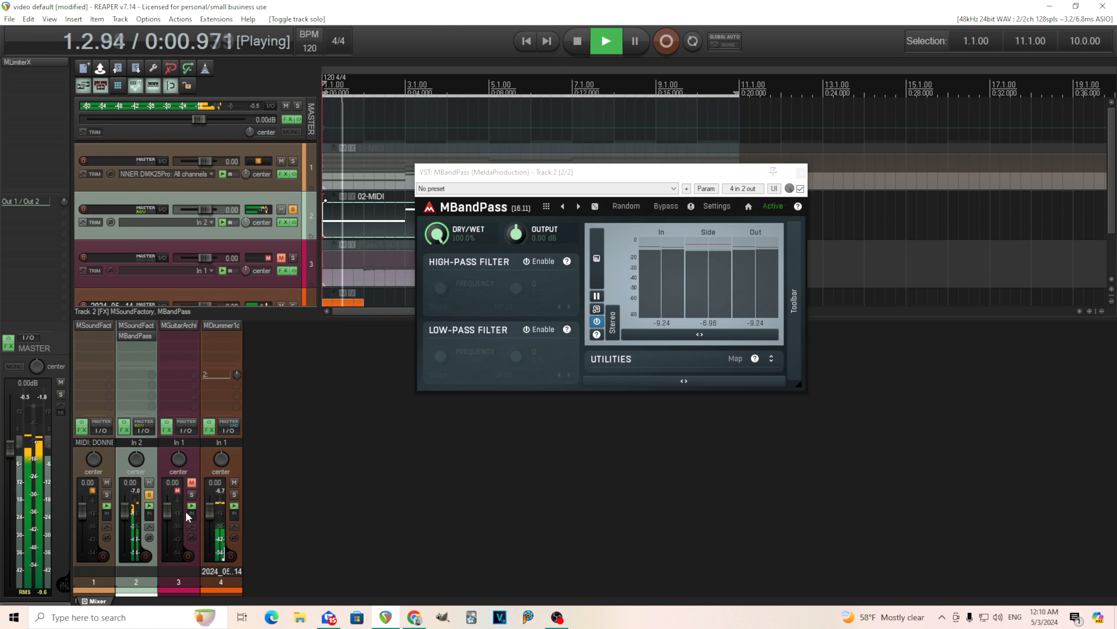
click(150, 496)
drag(210, 510, 214, 579)
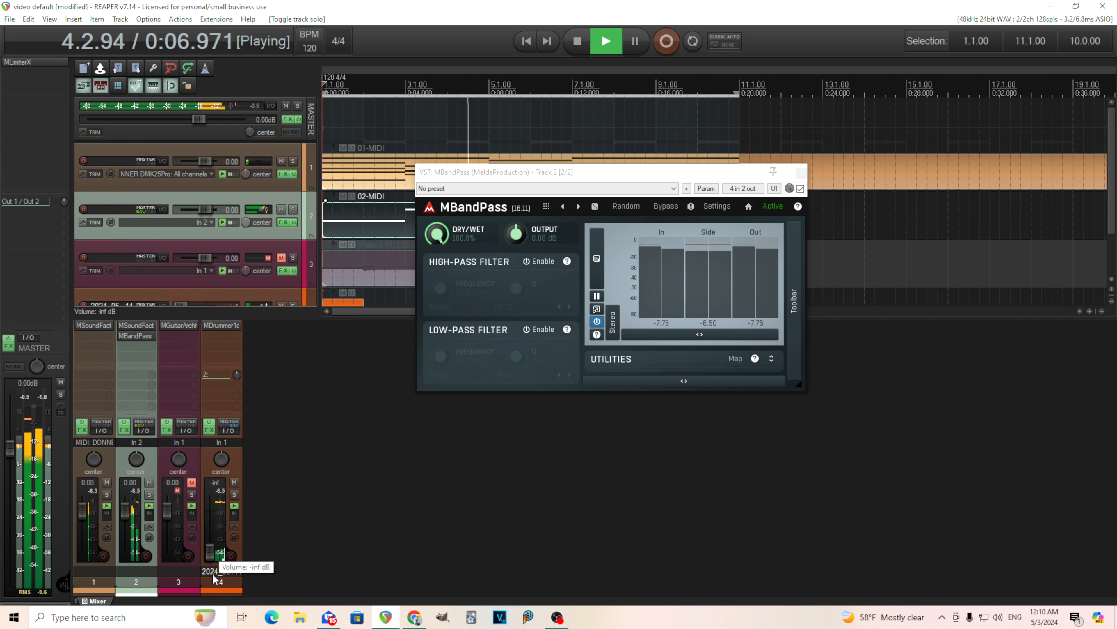
key(space)
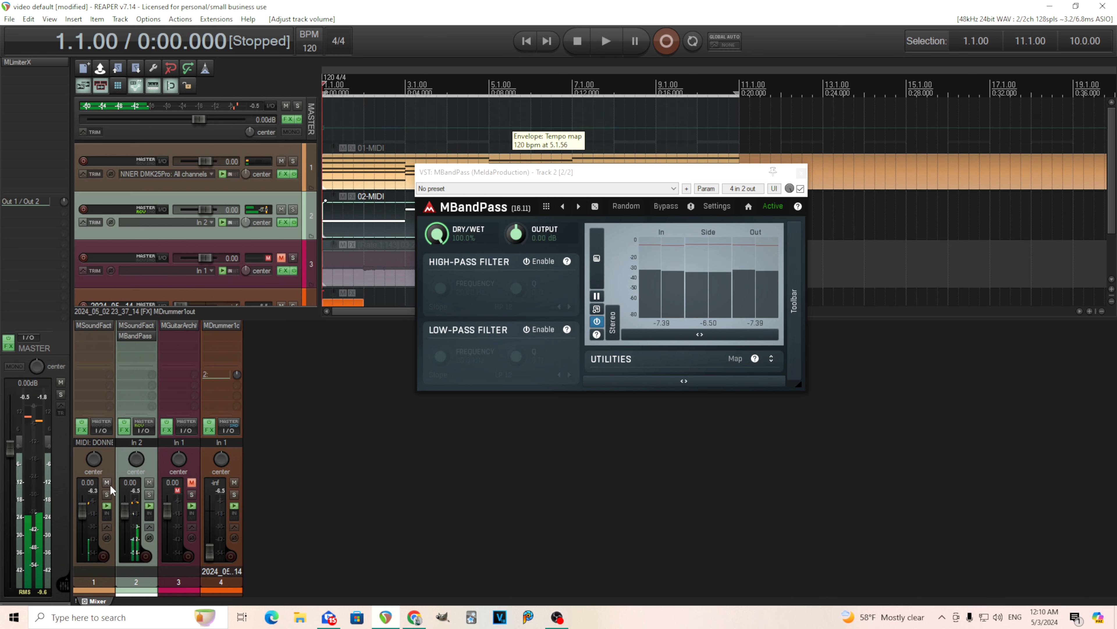
click(112, 490)
click(107, 482)
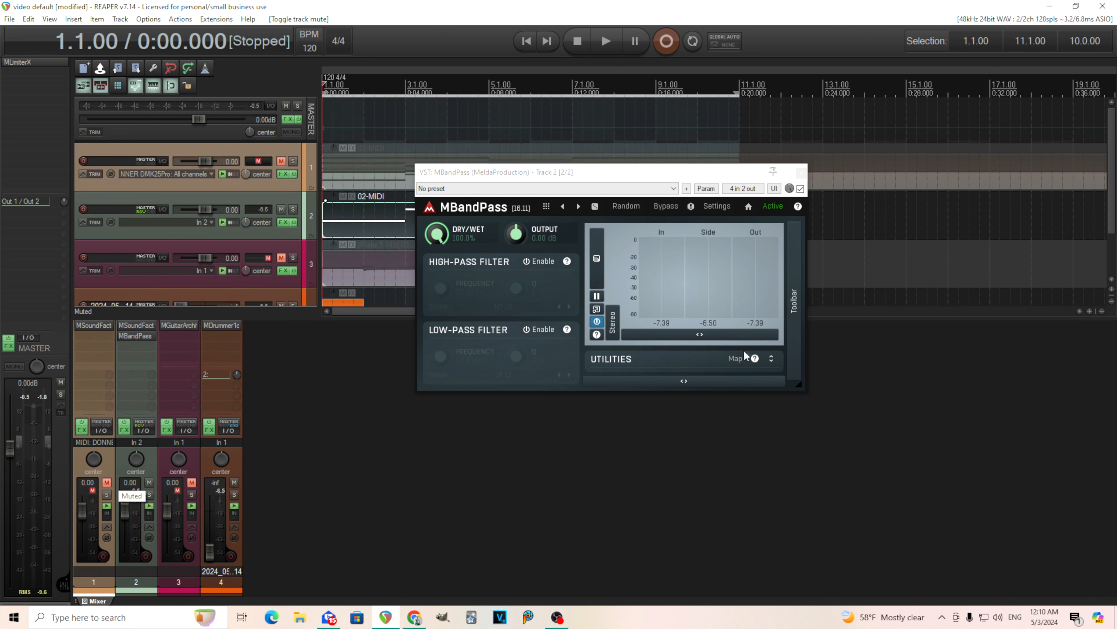
Assign Mod 1 in MBandPass to the Output gain with a range from -24 dB to 0 dB and open its settings
click(771, 358)
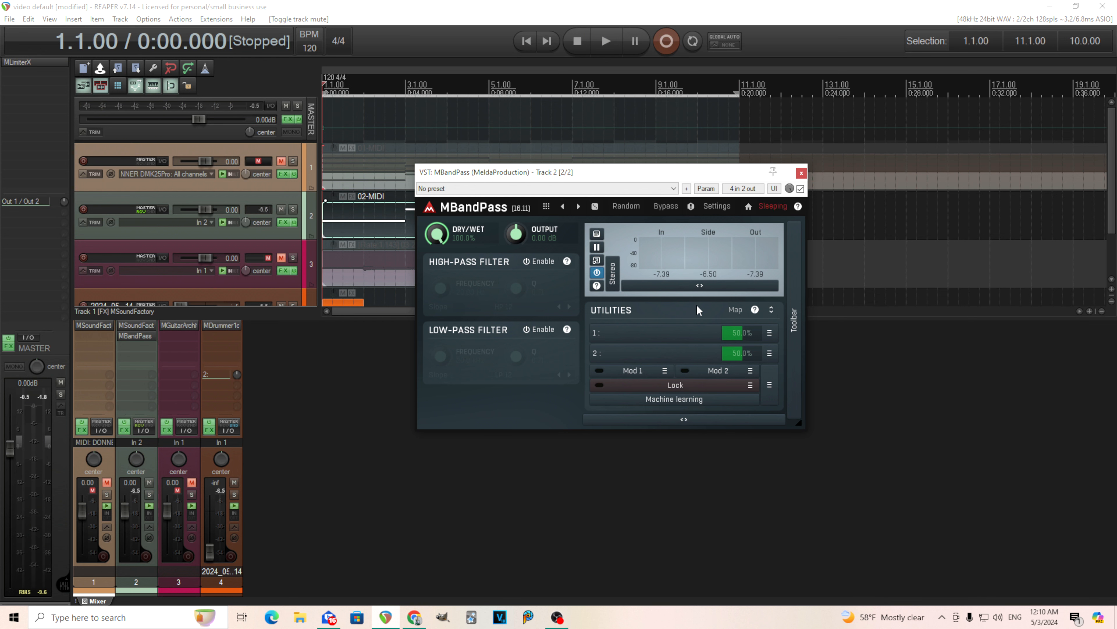
click(665, 371)
click(788, 422)
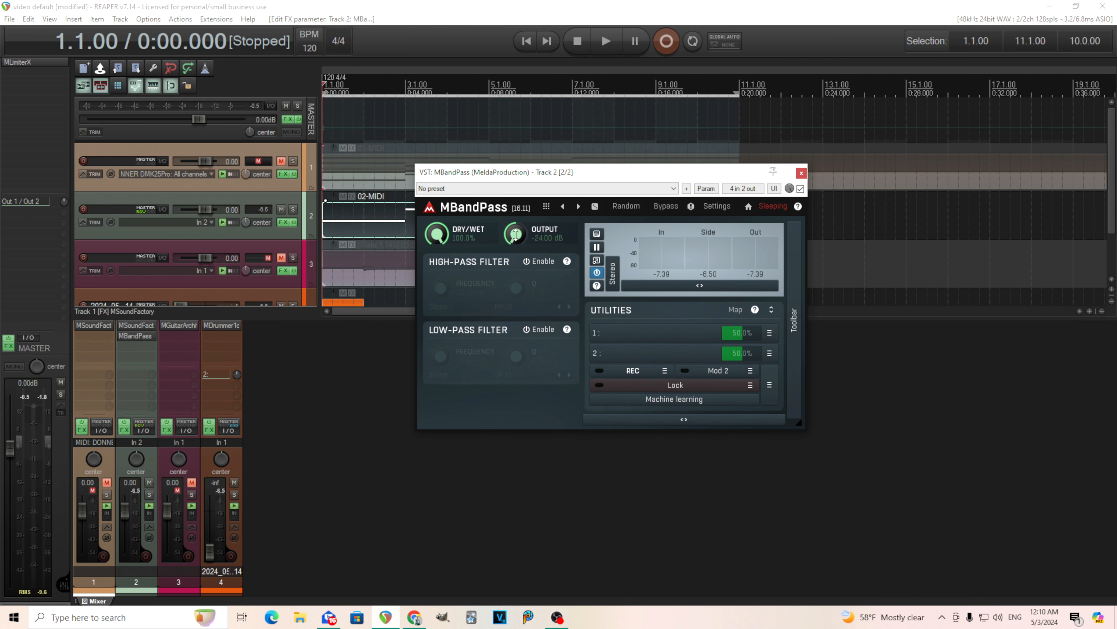
click(632, 372)
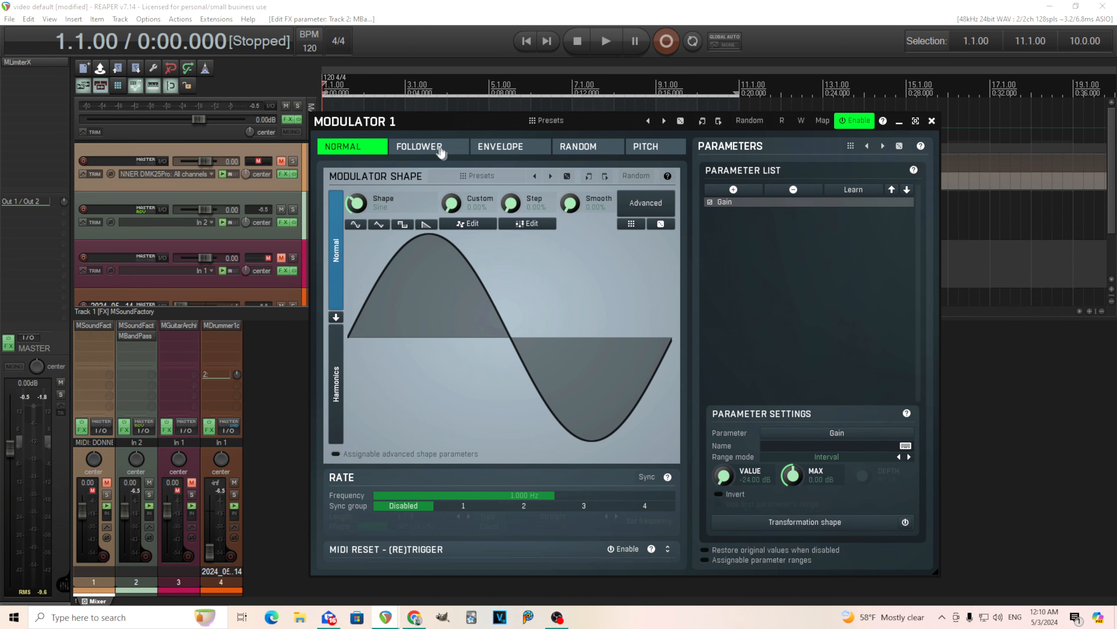
Switch Modulator 1 to Follower mode with a release of 125 ms (1/16 sync) and an RMS length of 0 ms
click(441, 151)
drag(435, 123, 561, 121)
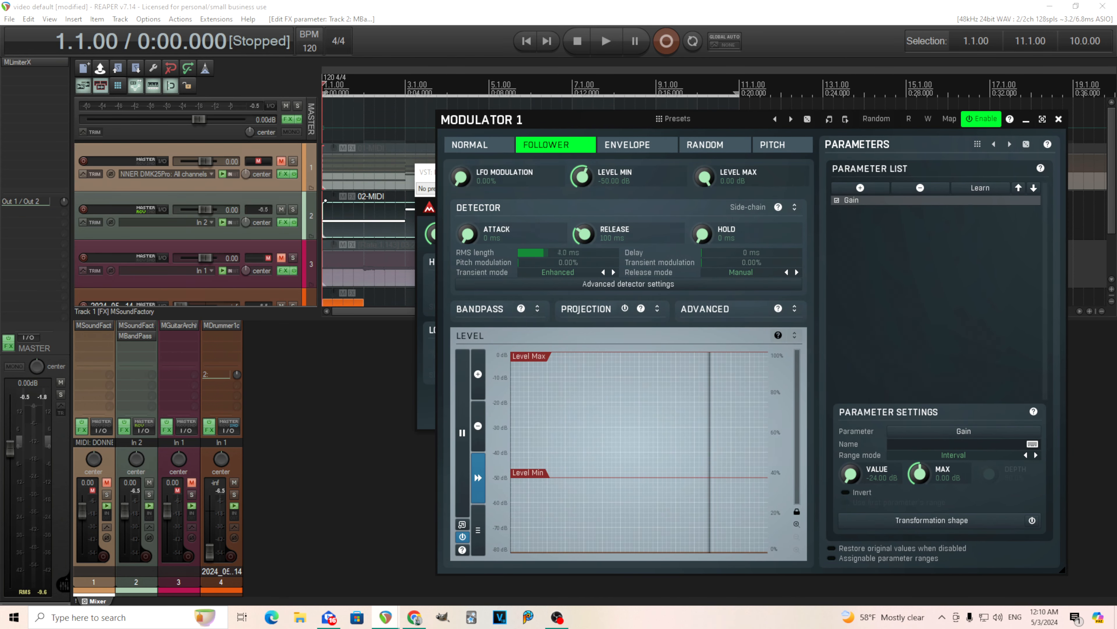
double_click(585, 235)
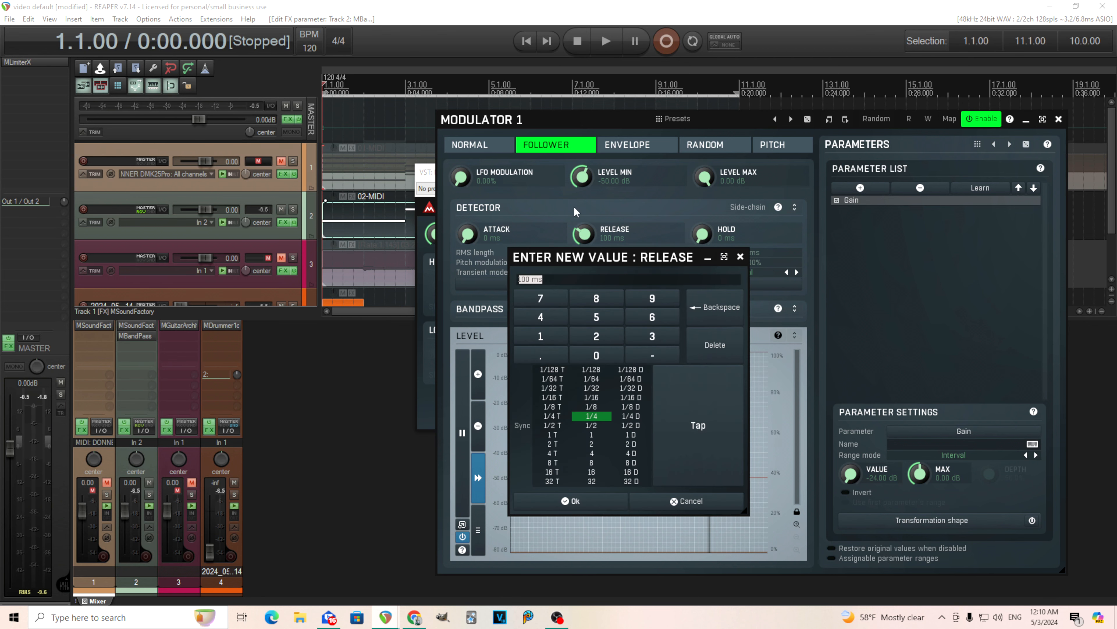
click(603, 409)
click(599, 399)
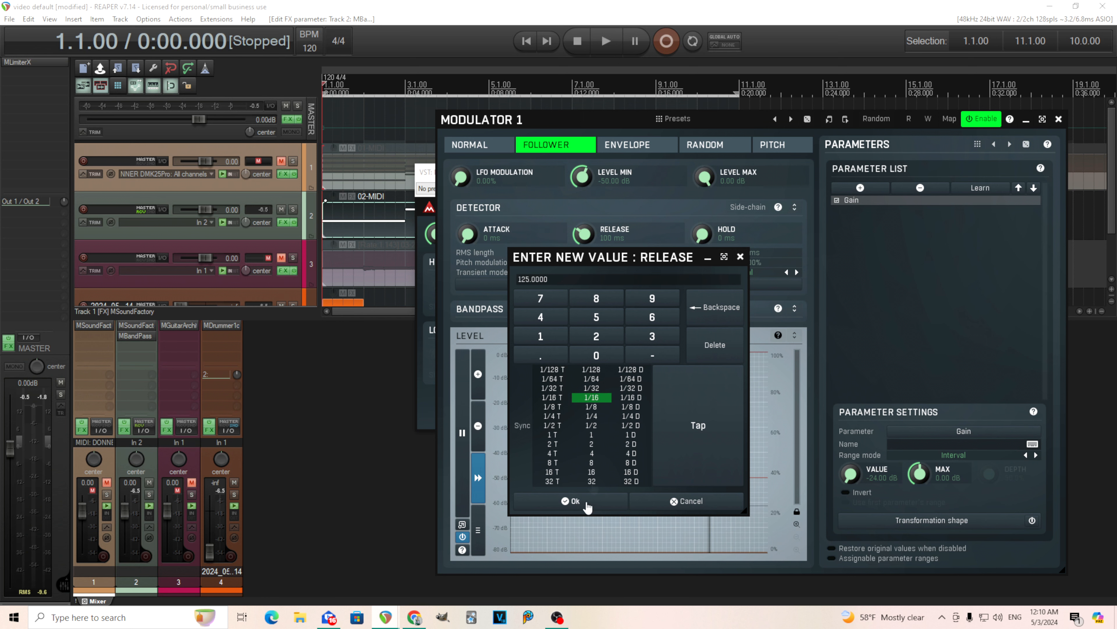
click(598, 502)
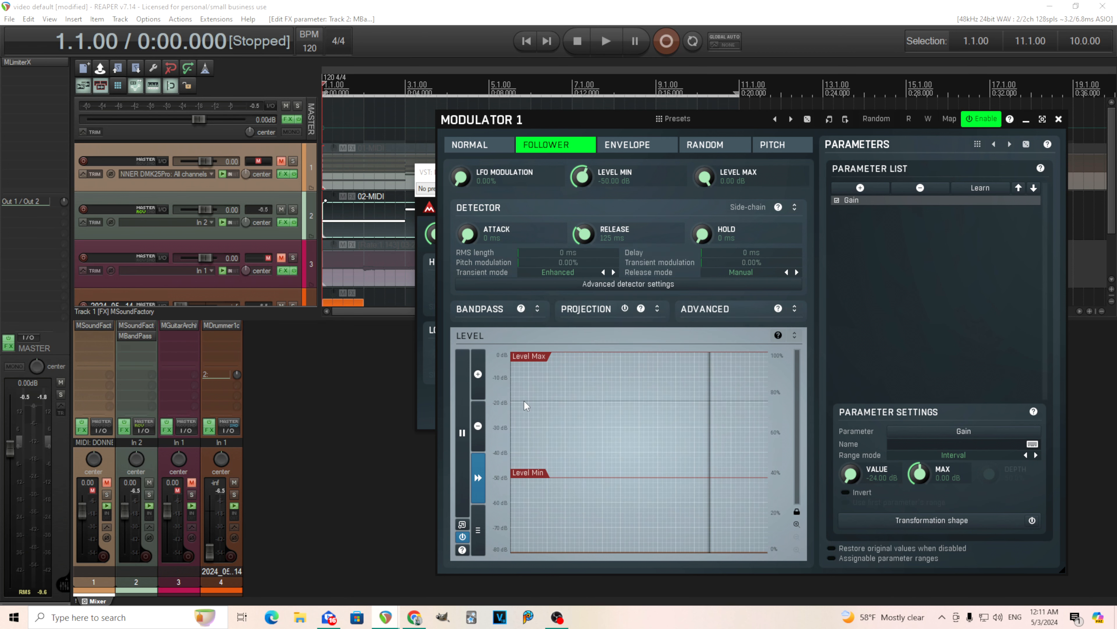
Play the track while watching the follower's level graph, and enable Side-chain for its detector
drag(433, 176, 172, 168)
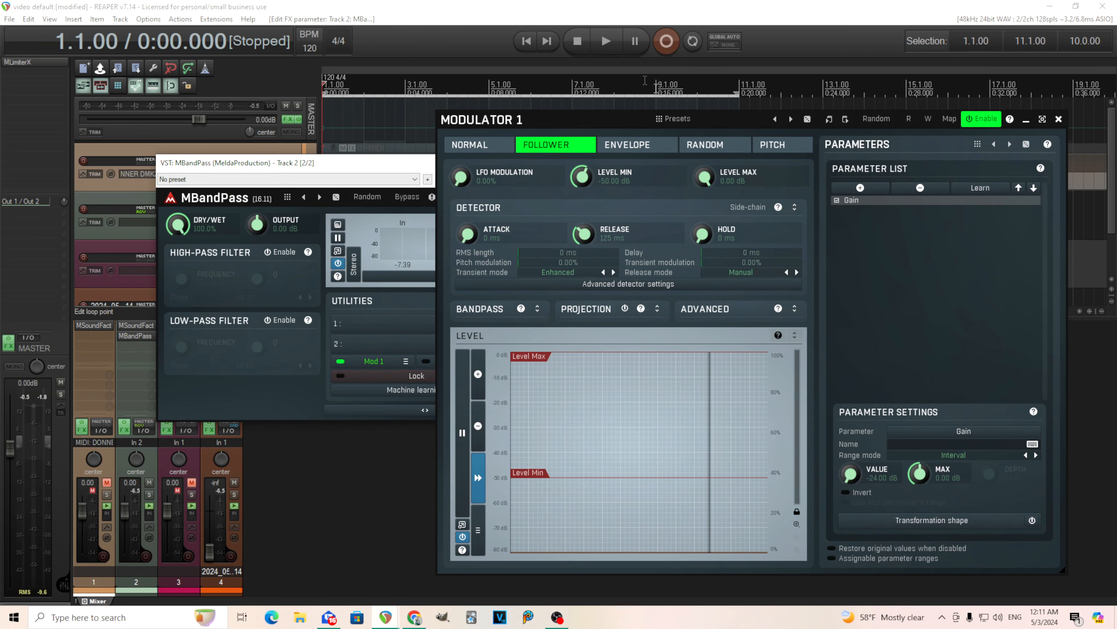
click(607, 44)
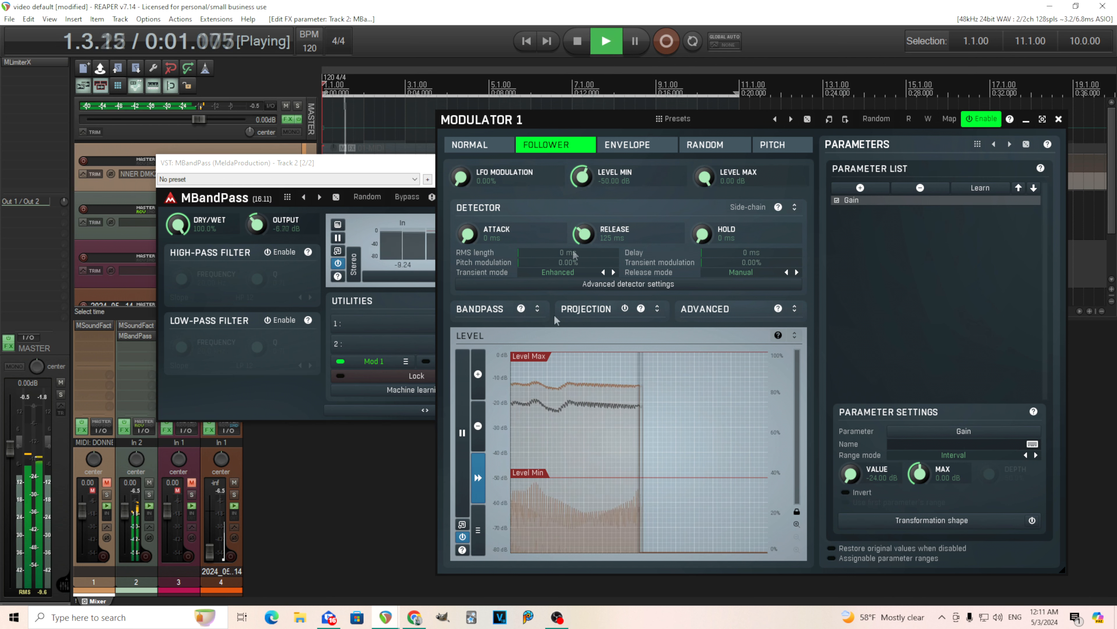
key(space)
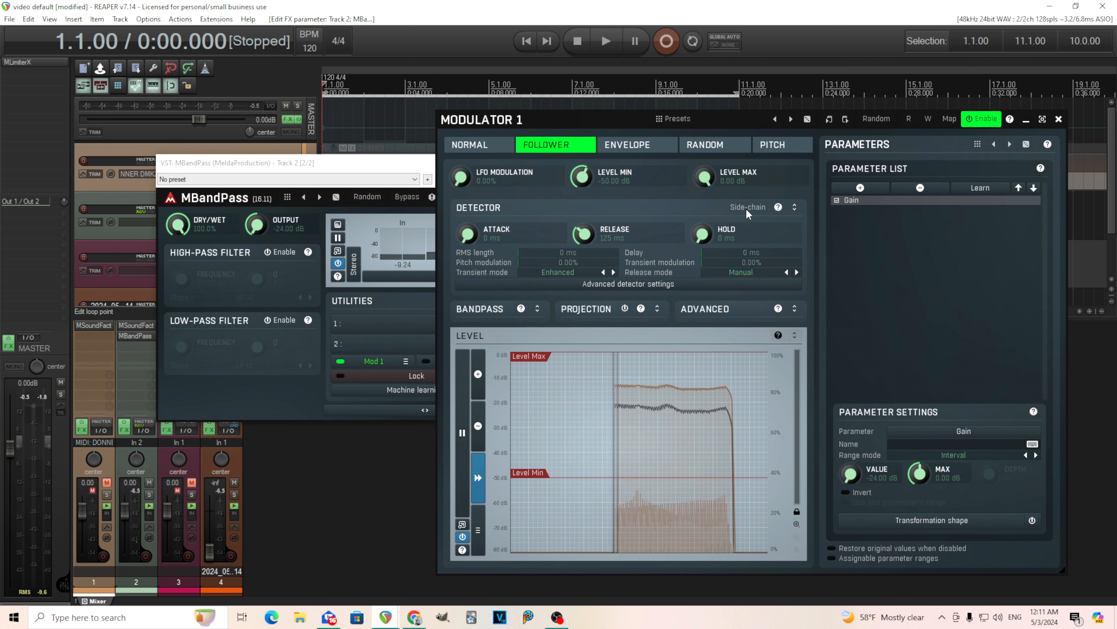
click(747, 209)
During playback, set the follower's Level Max to about -7.9 dB and Level Min to about -52.6 dB
click(606, 42)
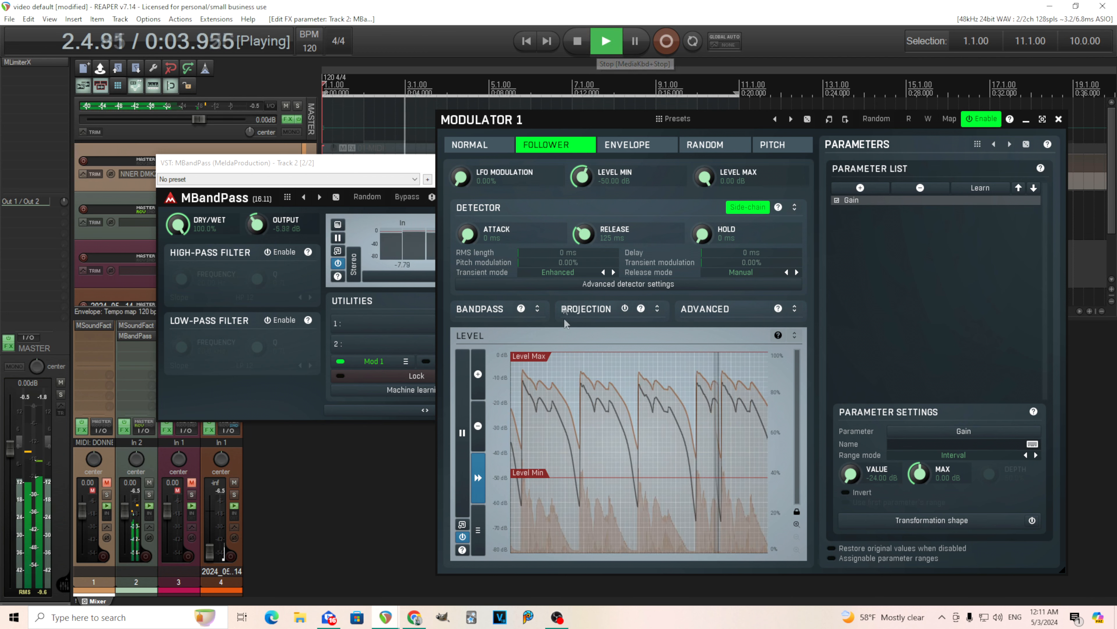
drag(533, 355, 535, 375)
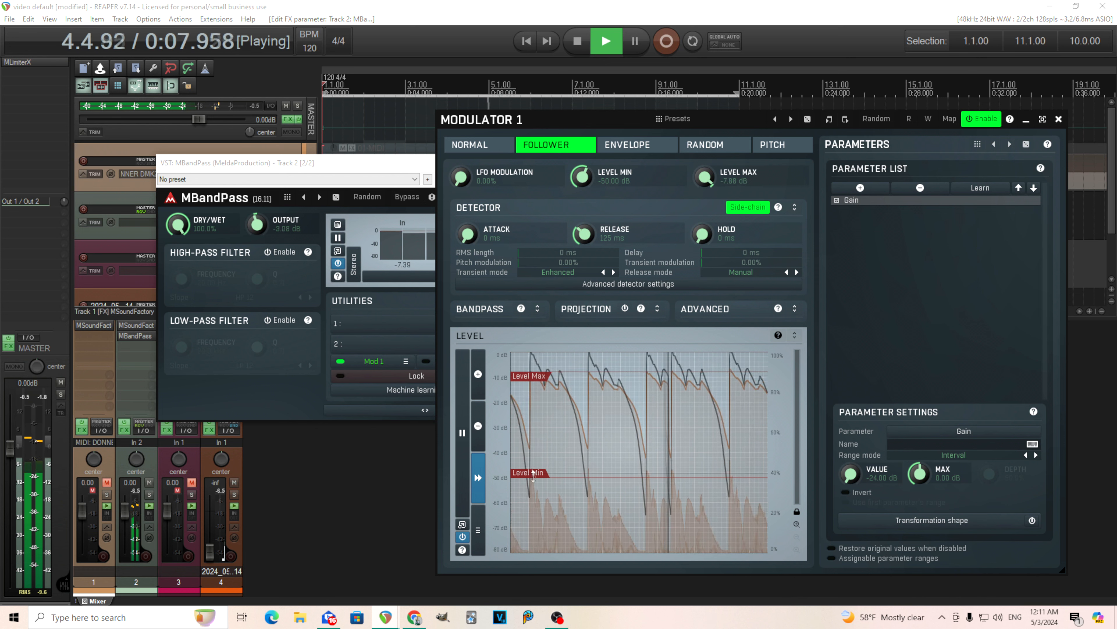
mouse_move(532, 472)
mouse_down()
mouse_move(536, 506)
mouse_move(535, 483)
mouse_up()
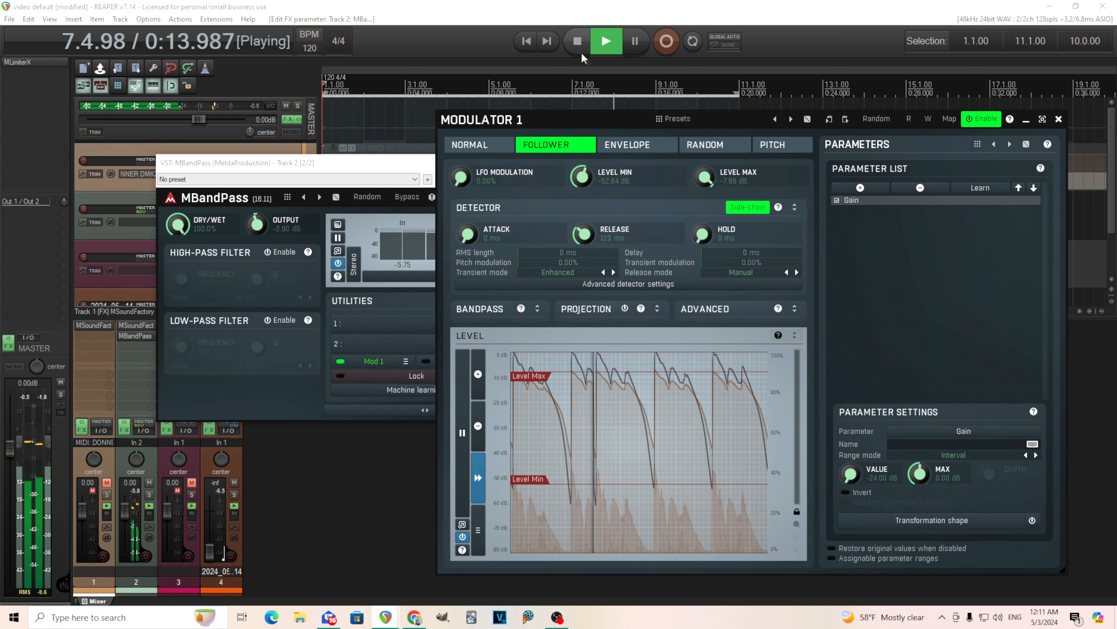
click(578, 41)
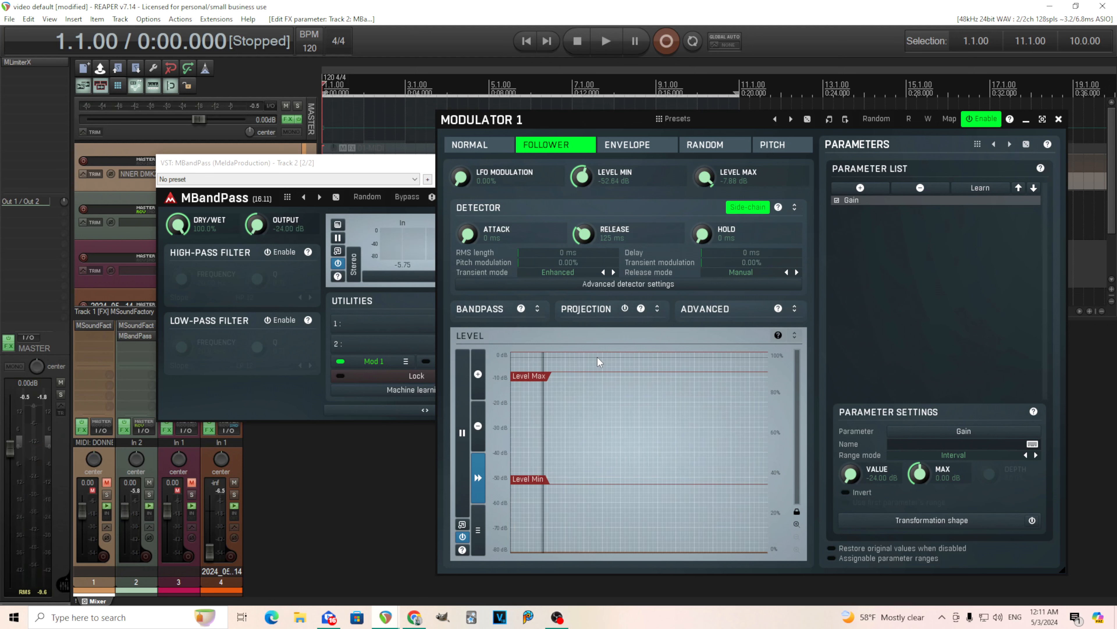
During playback, limit the follower's bandpass Max to just over 200 Hz and lower Level Max to about -13.7 dB
click(537, 309)
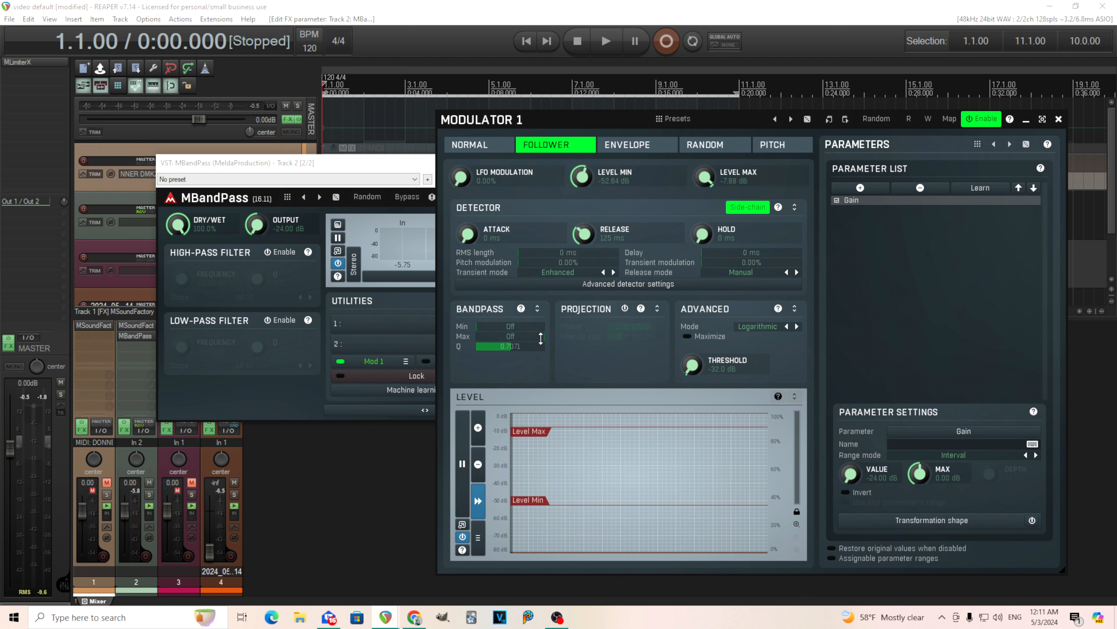
click(606, 41)
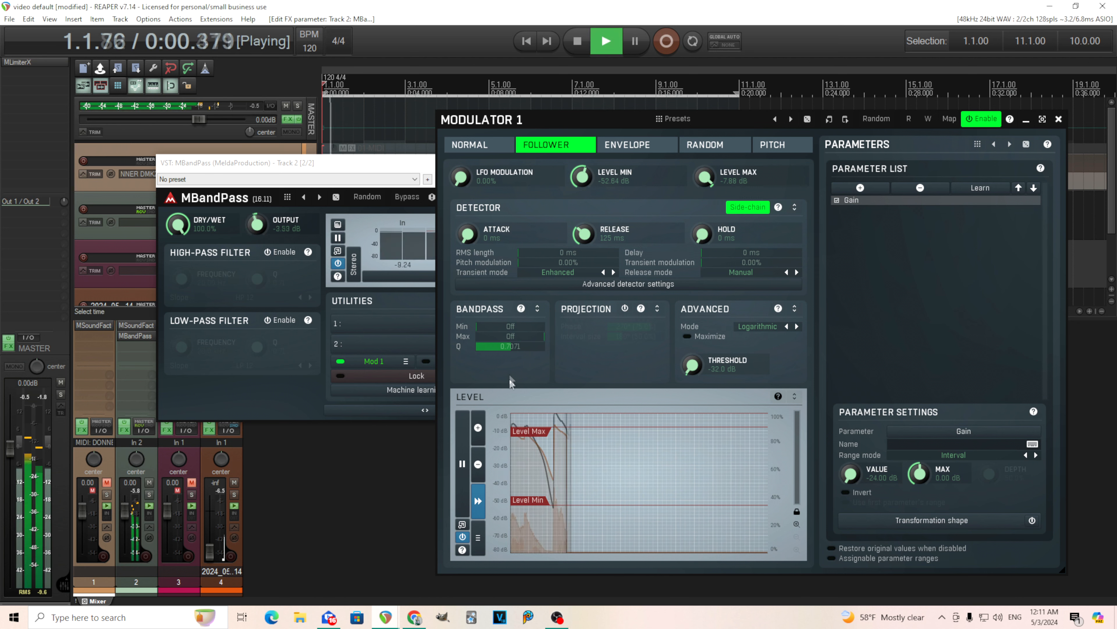
drag(533, 337, 501, 336)
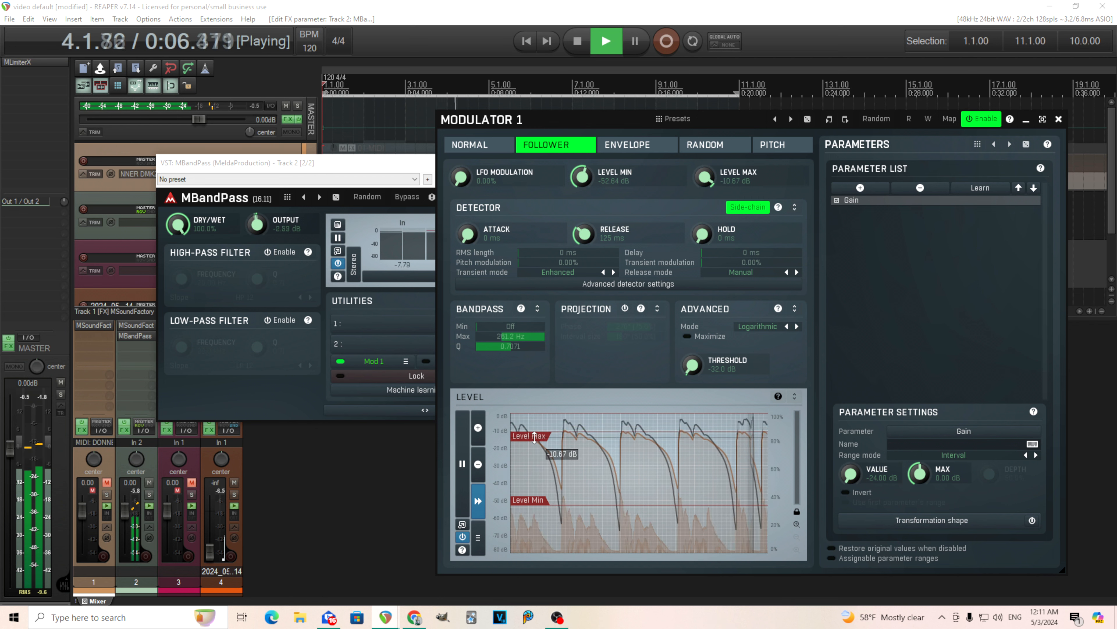
drag(535, 431, 534, 442)
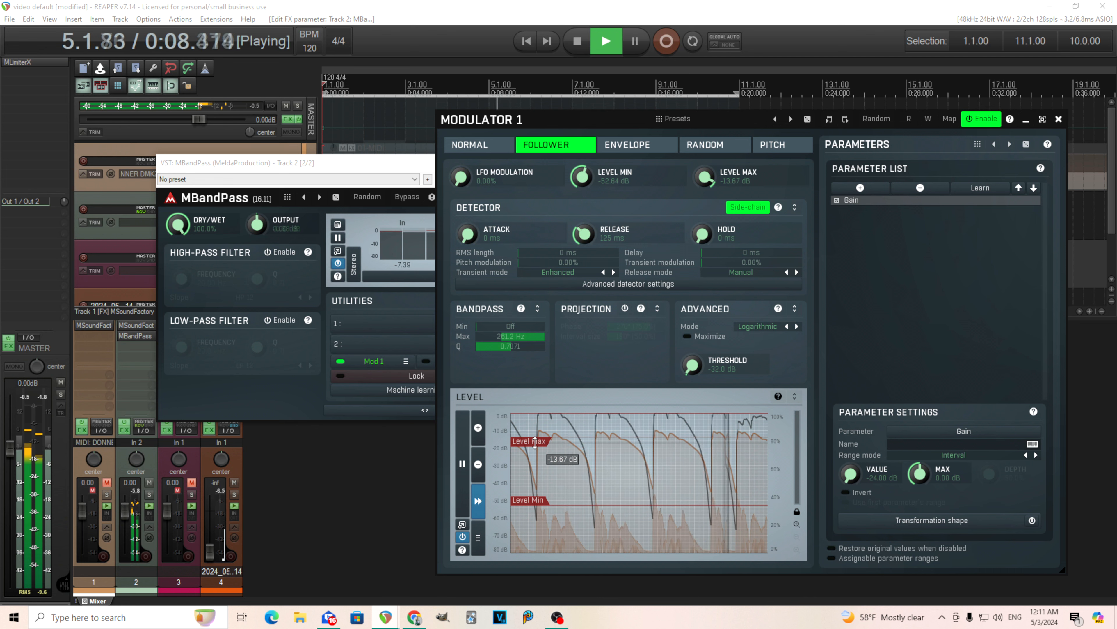
key(space)
Set the follower's release to 250 ms (1/8 sync) and play the track to audition it
double_click(578, 233)
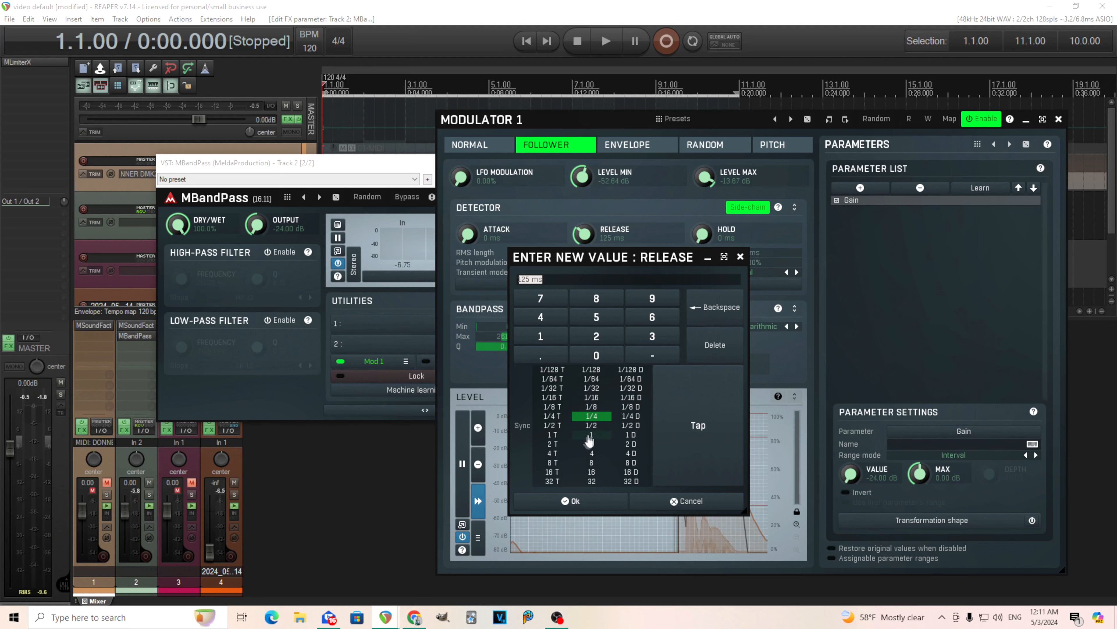
click(592, 407)
click(570, 501)
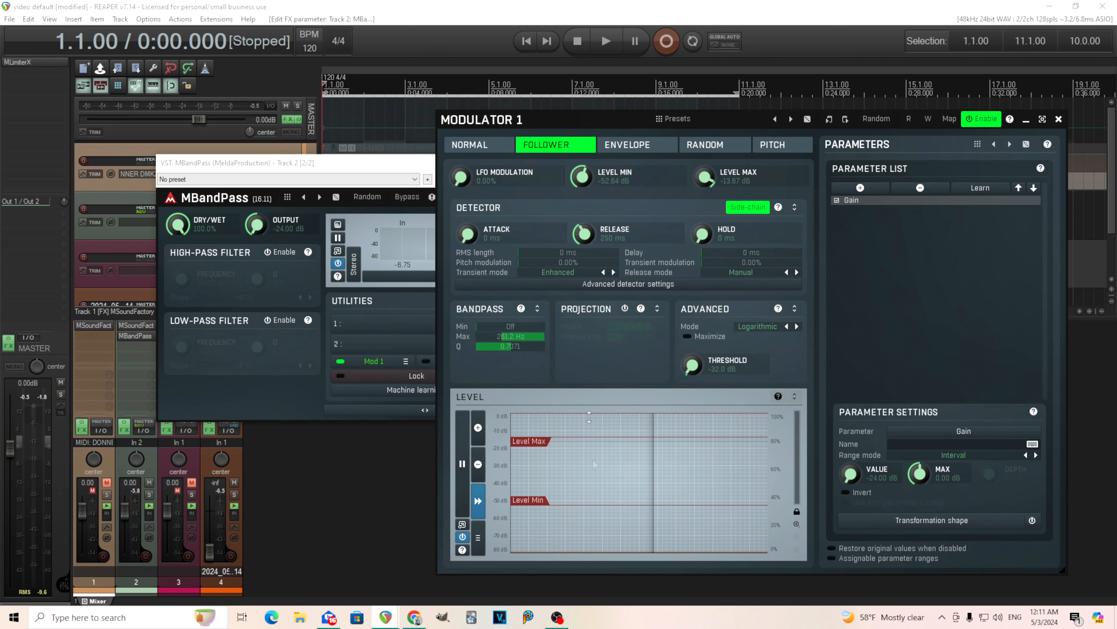
click(605, 44)
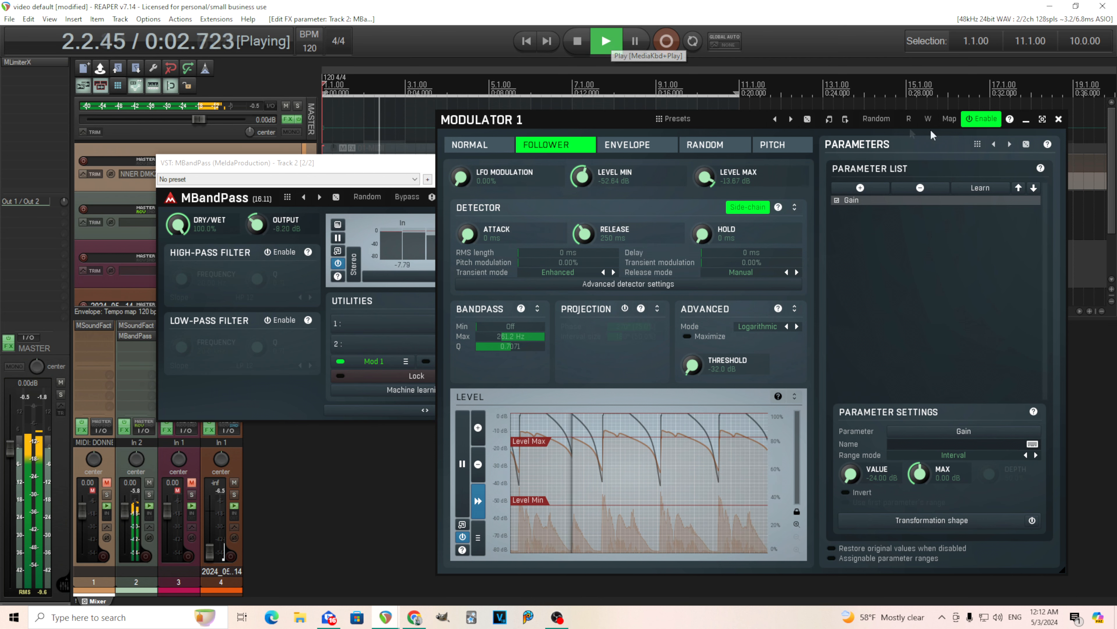
Close the modulator and MBandPass windows, reset track 4's volume fader to its default, and start playback
click(1059, 119)
click(578, 41)
click(538, 164)
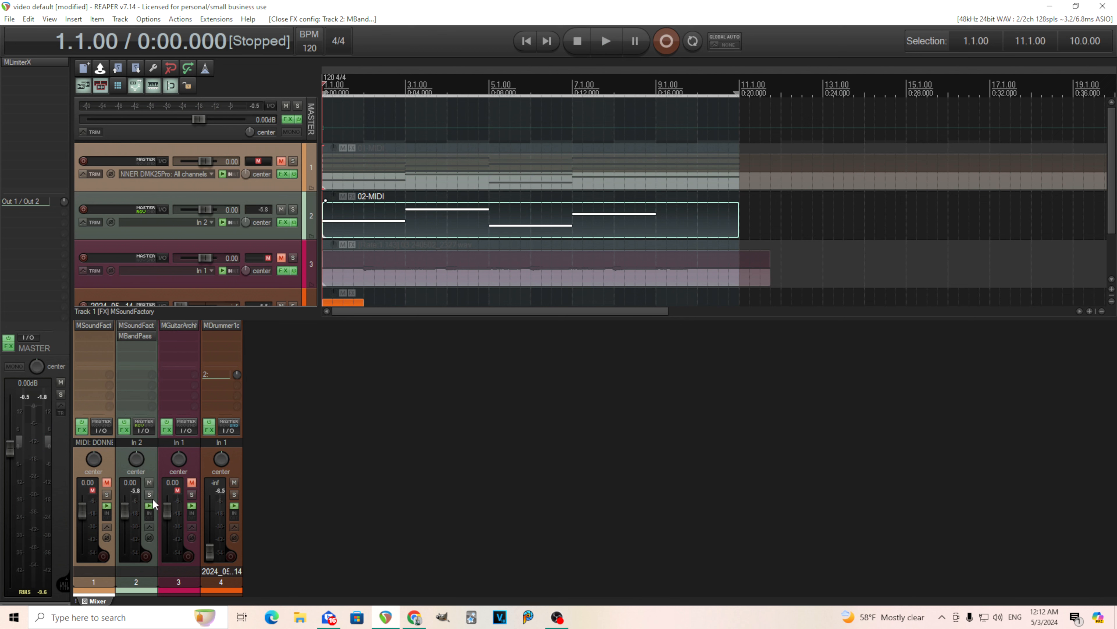
double_click(210, 550)
click(606, 44)
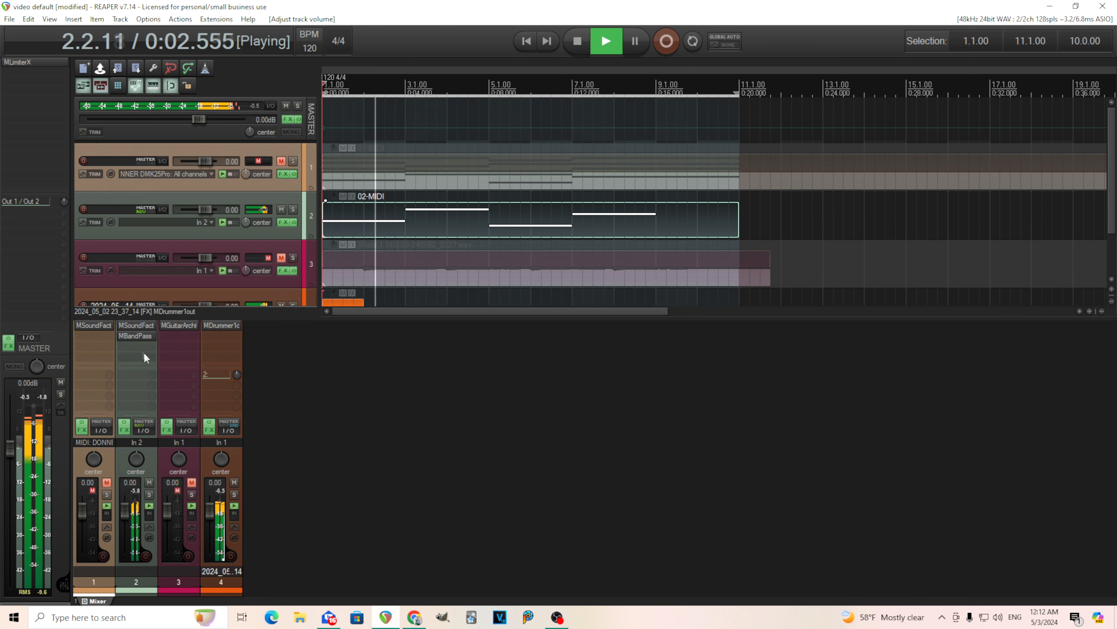
Reopen MBandPass on track 2 and compare the sound bypassed and active during playback
click(132, 337)
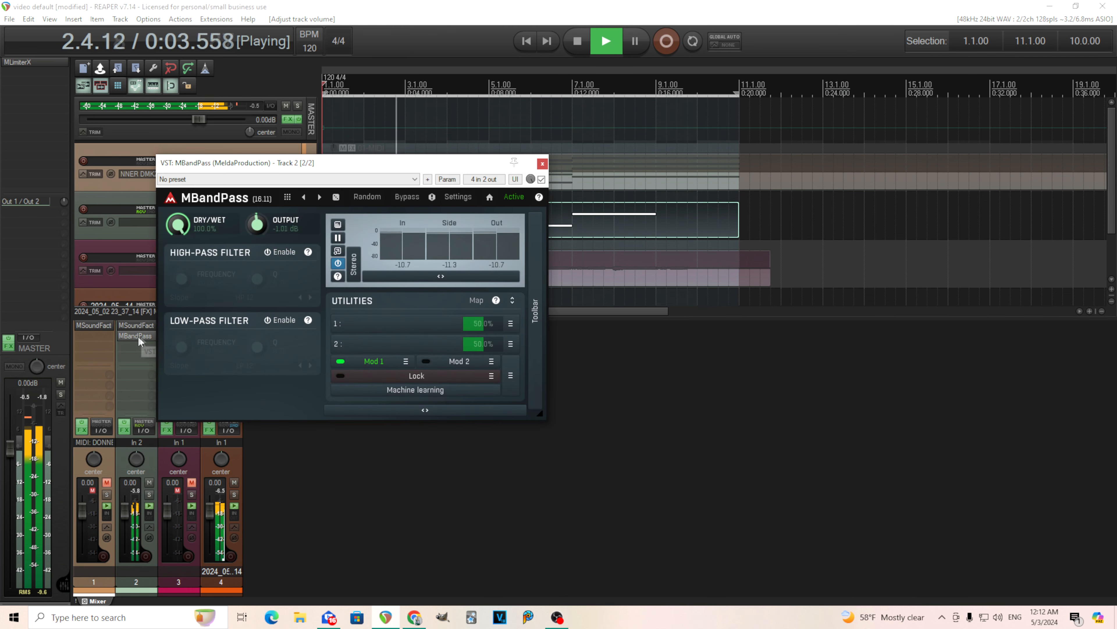
click(413, 206)
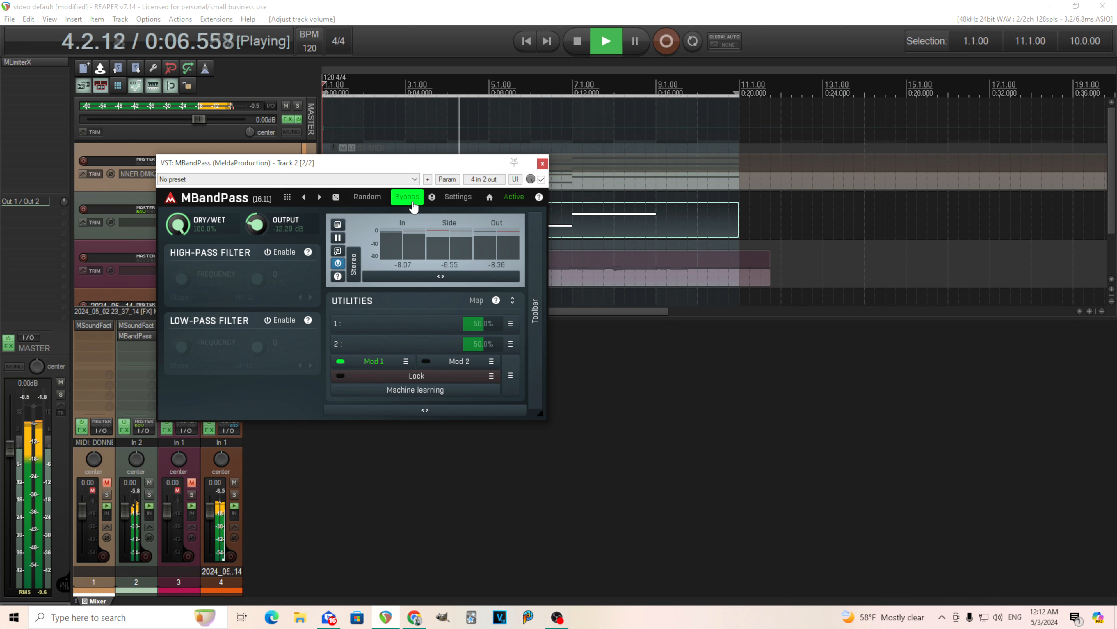
click(414, 205)
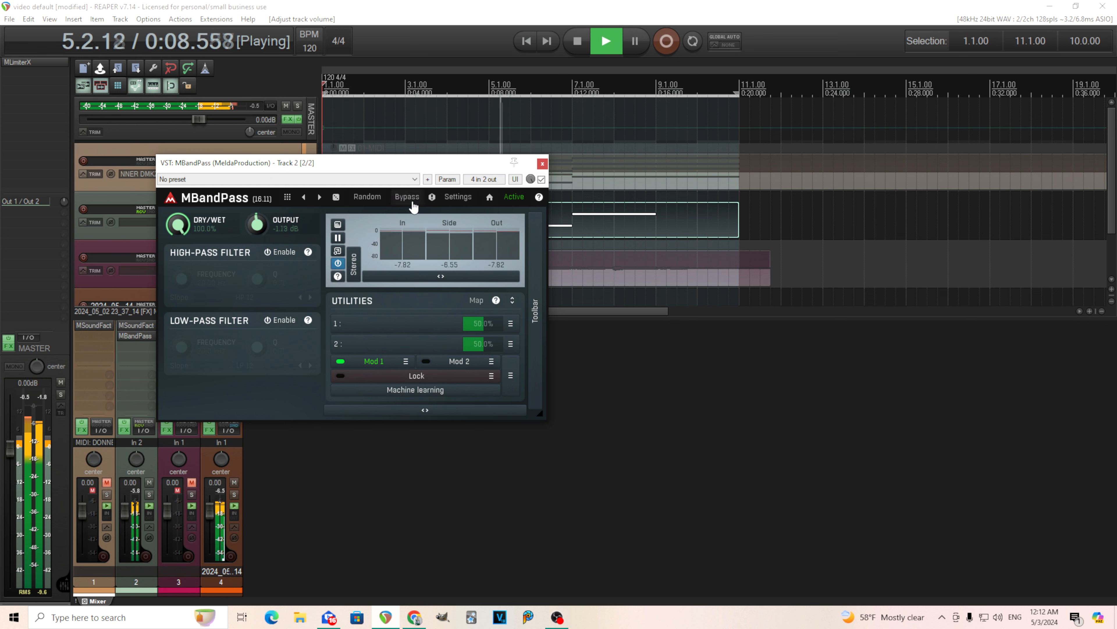
click(580, 41)
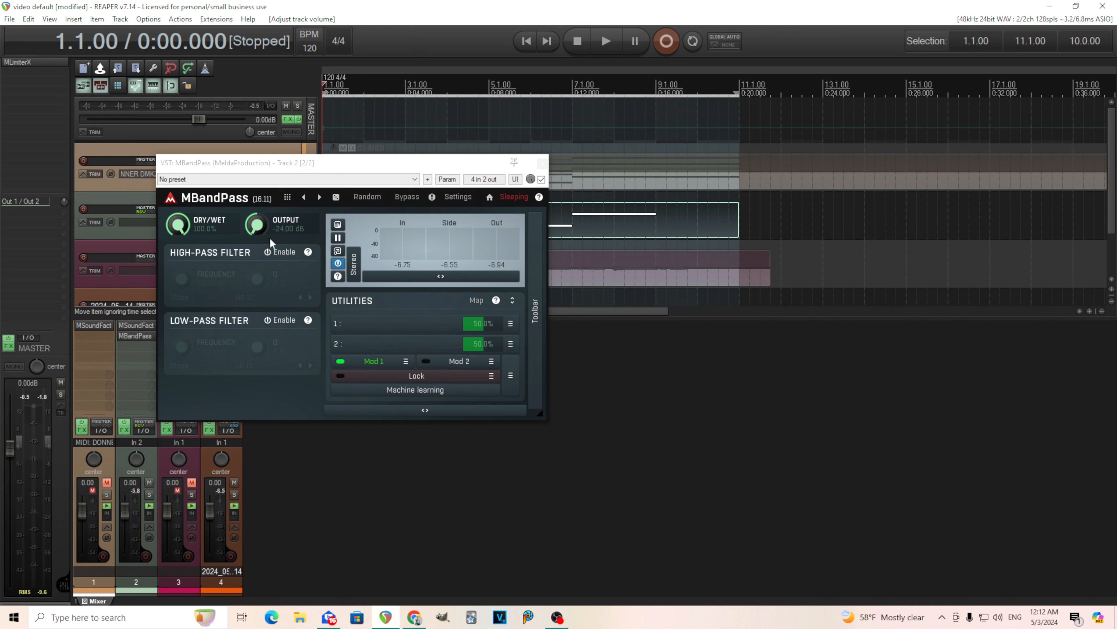
Change Modulator 1's target parameter from Gain to the high-pass filter's Frequency
click(373, 361)
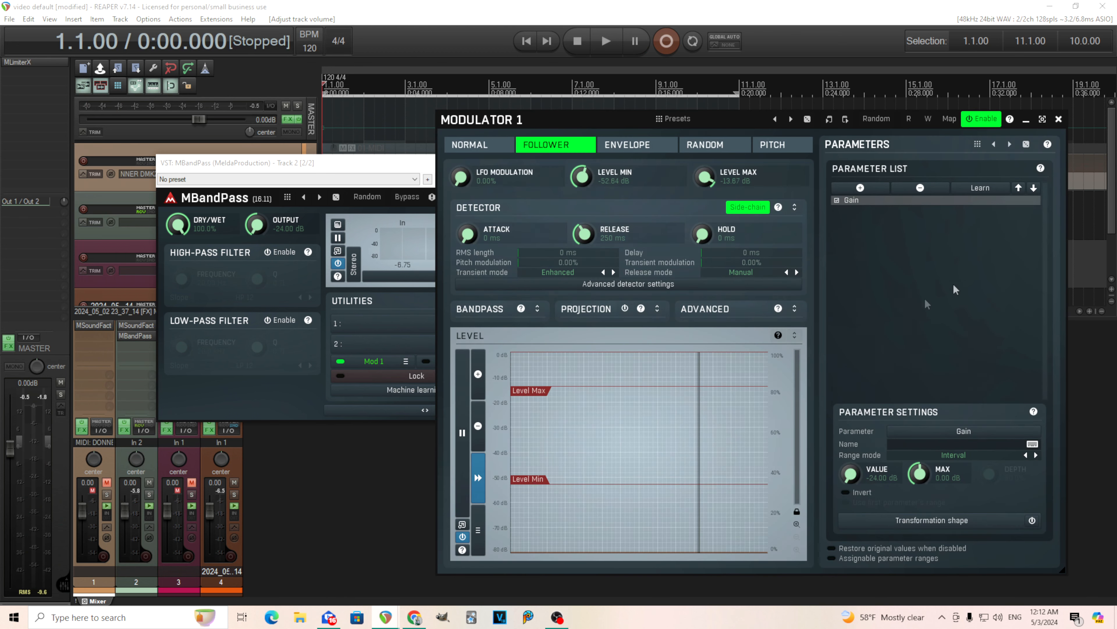
double_click(877, 201)
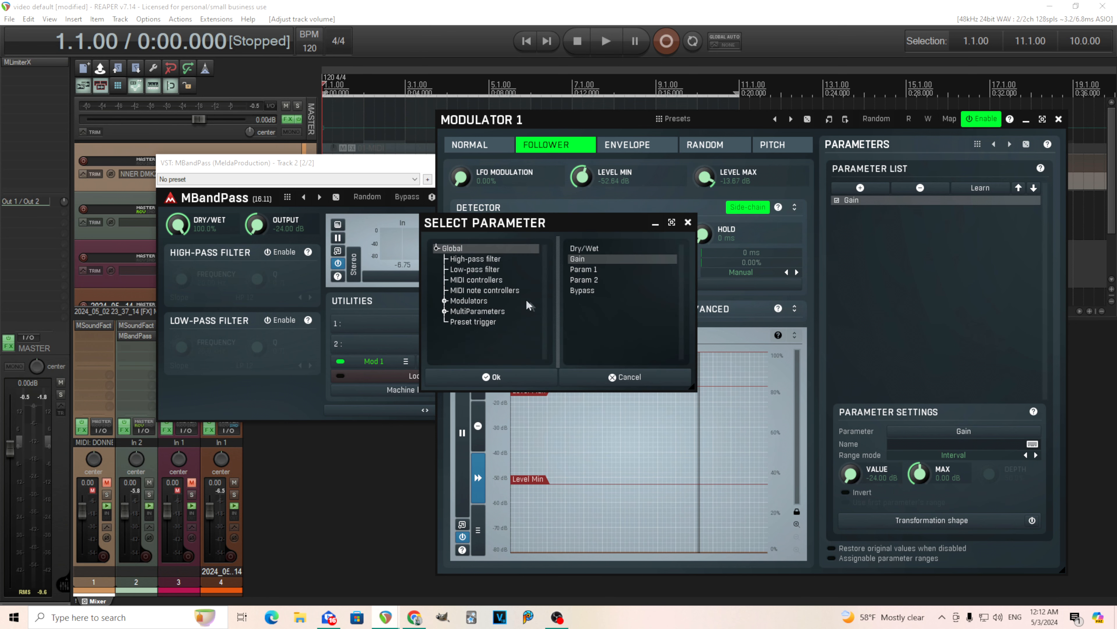
click(483, 259)
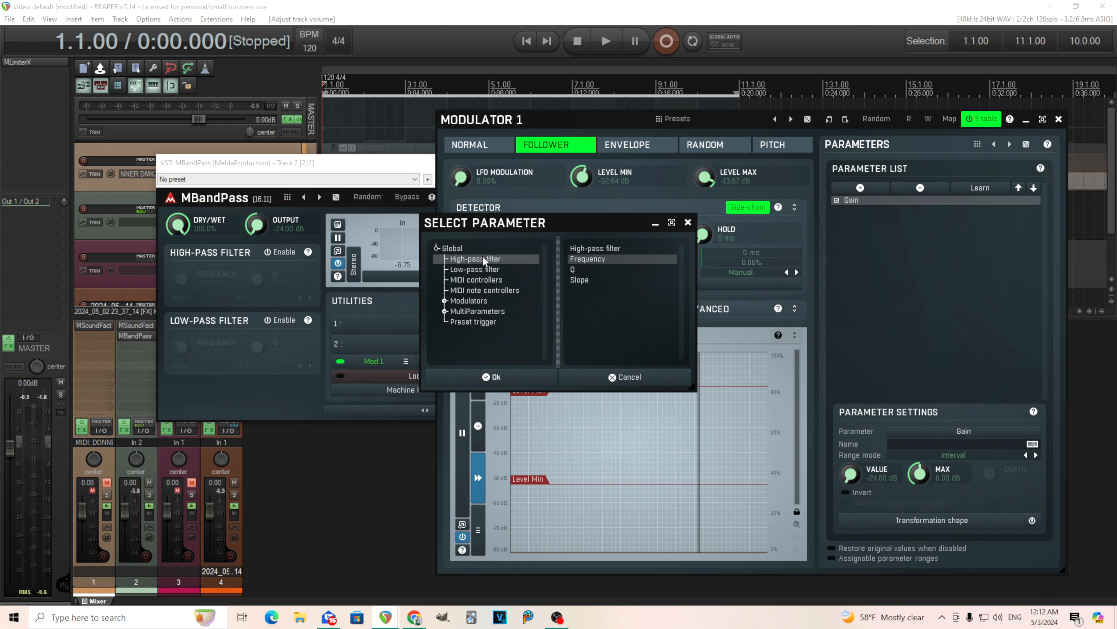
click(552, 374)
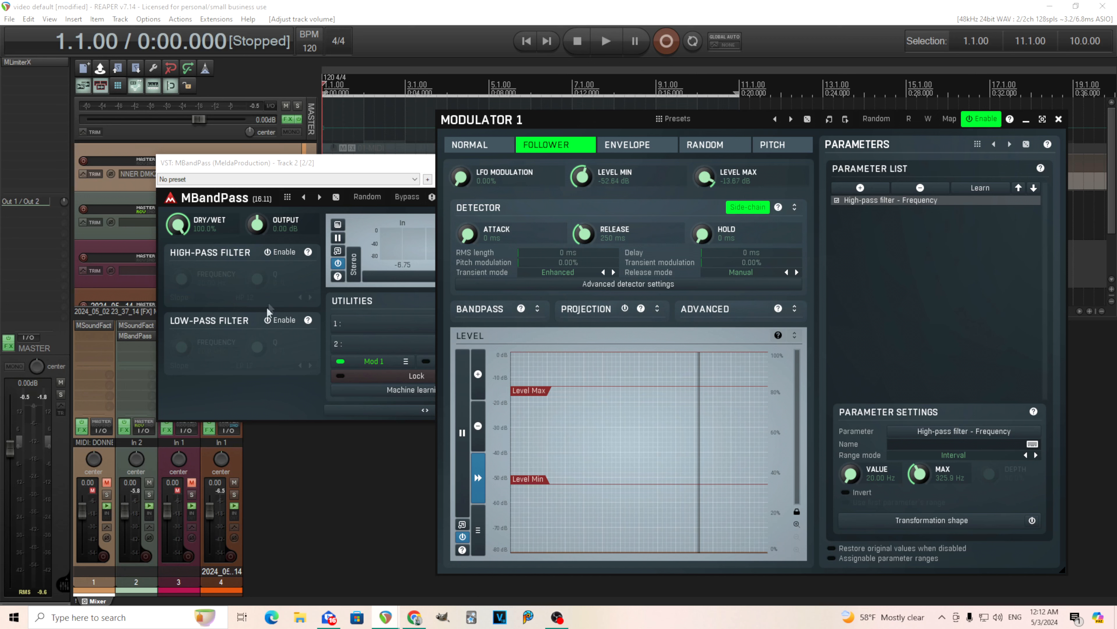
Enable the high-pass filter in MBandPass and audition its frequency modulation
click(284, 252)
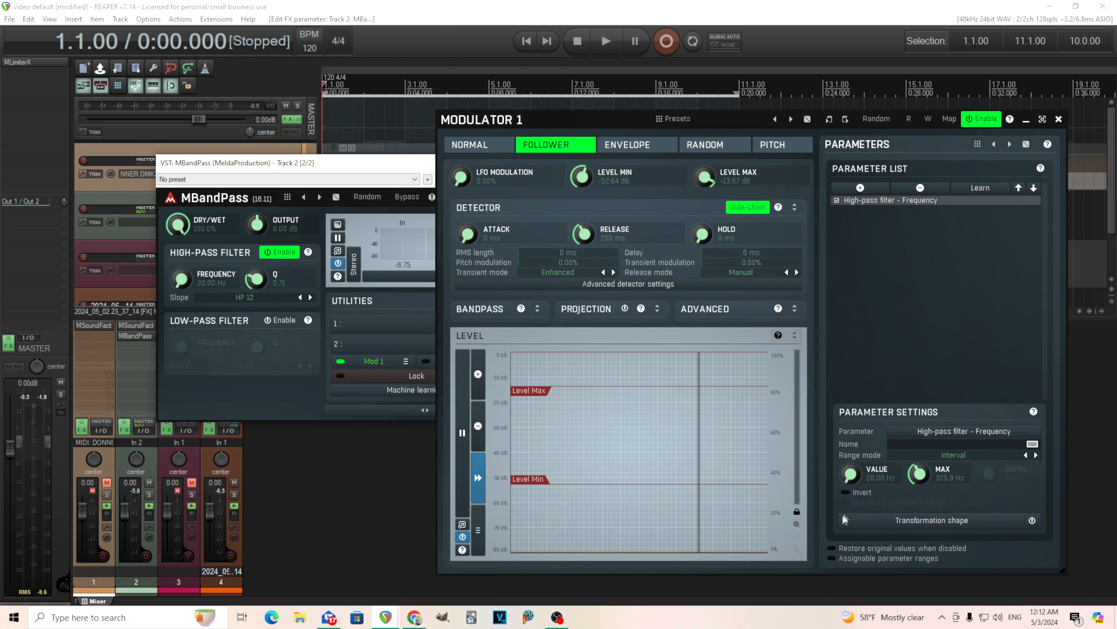
click(602, 41)
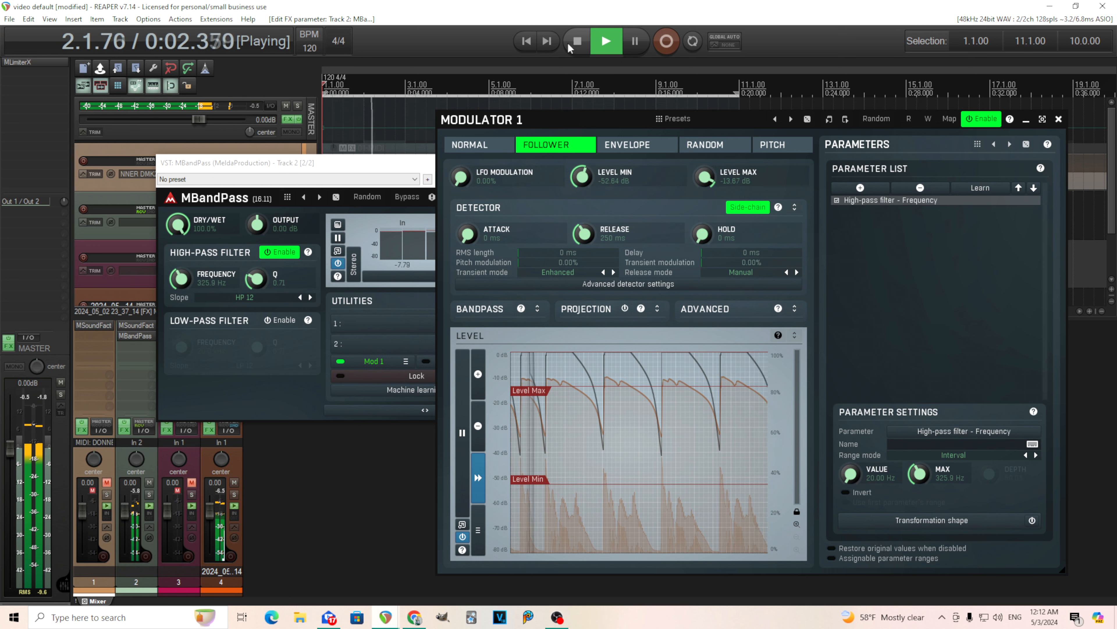
key(space)
Invert the high-pass frequency modulation, audition it, and close the Modulator 1 settings
click(858, 492)
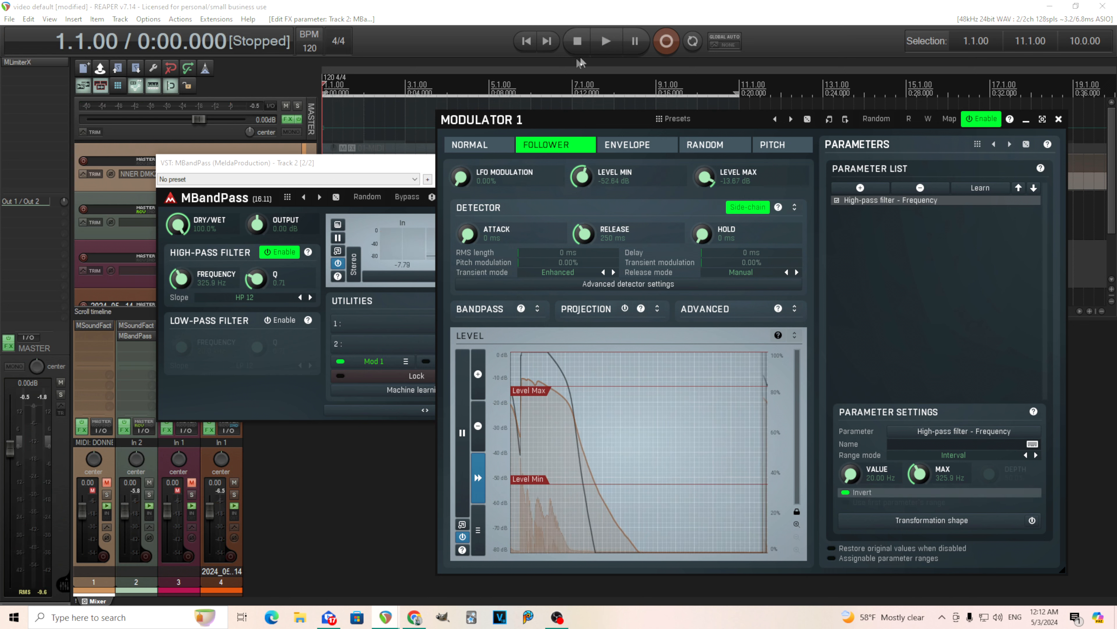
click(605, 42)
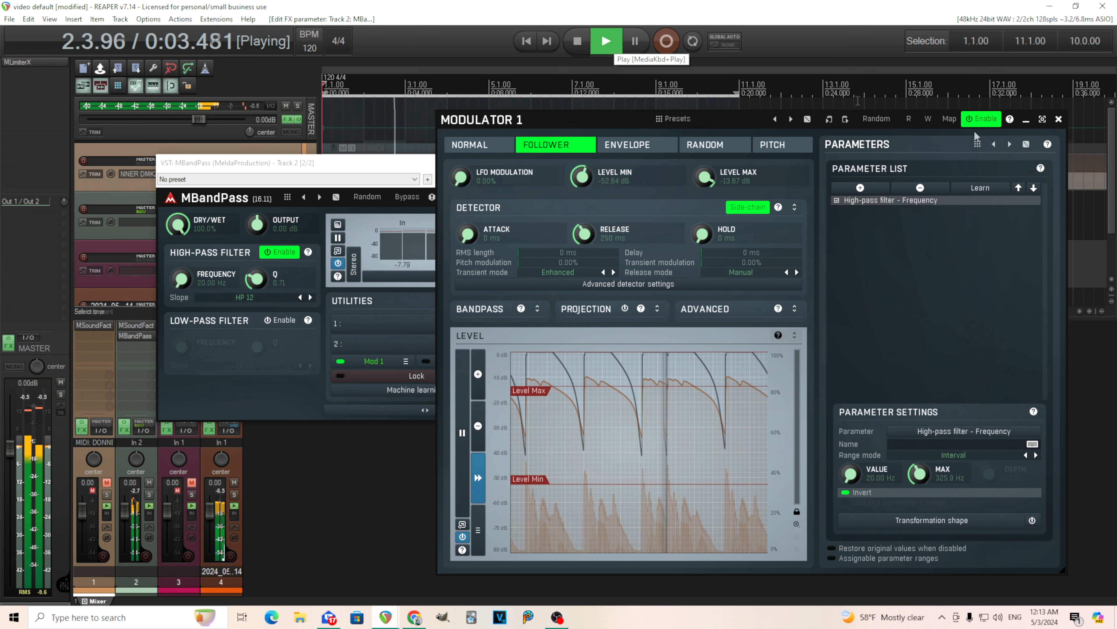
click(1058, 119)
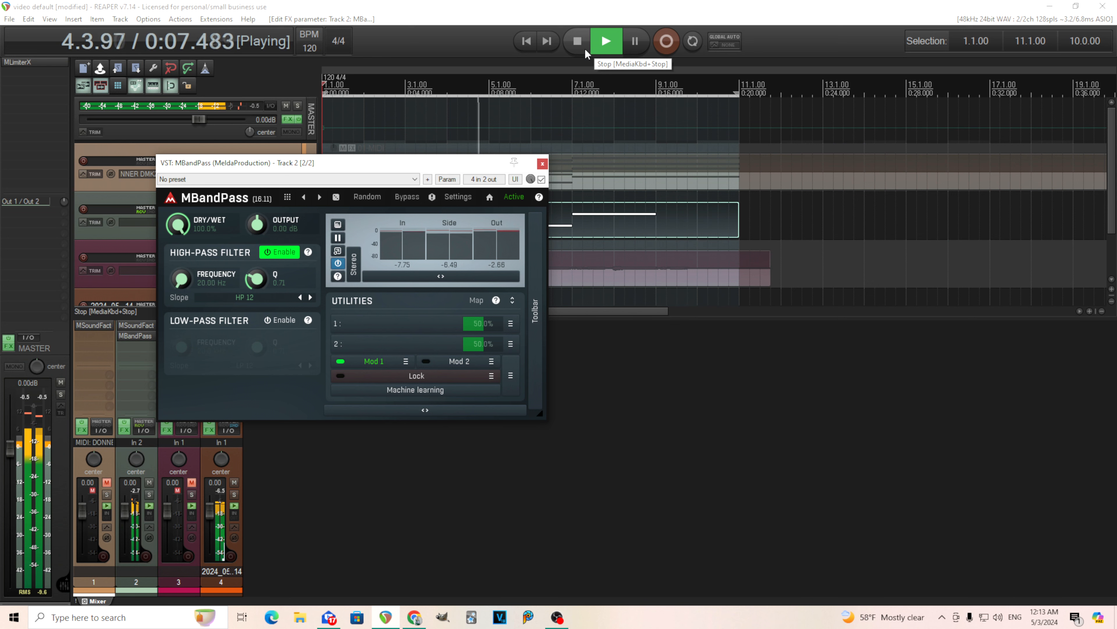
click(585, 47)
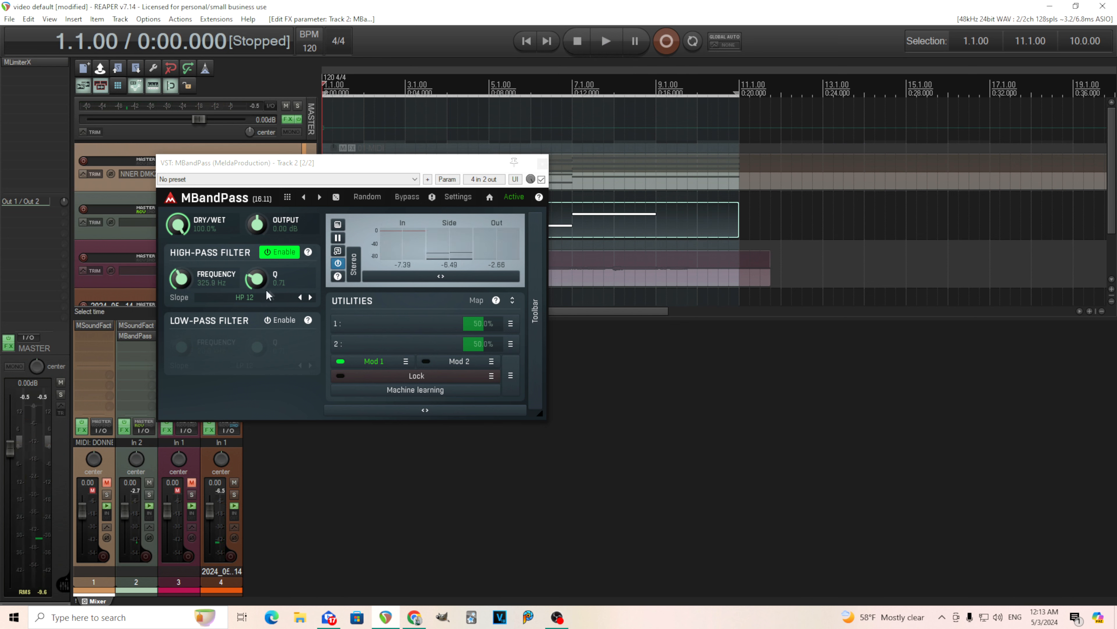
Adjust the high-pass filter's Q to about 0.83 during playback
click(256, 281)
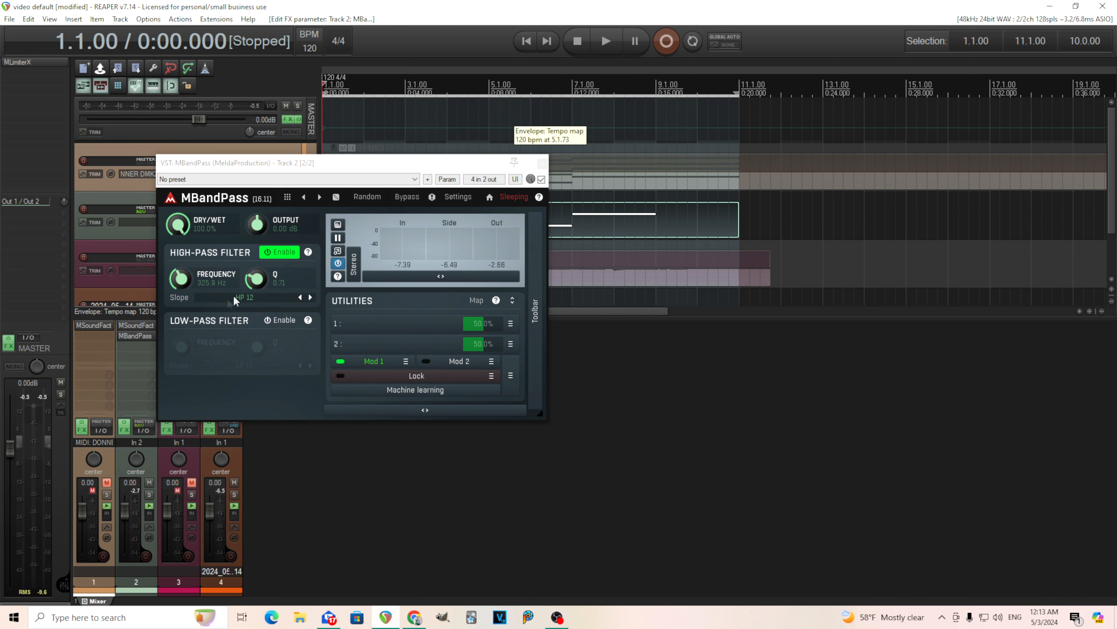
click(606, 40)
drag(256, 280, 256, 334)
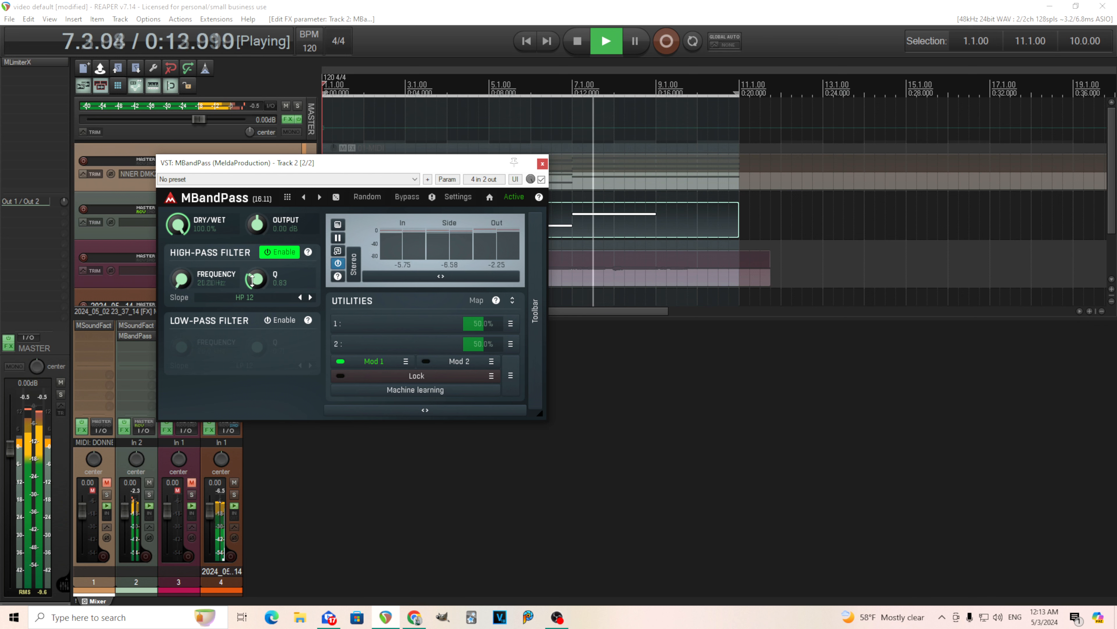
key(space)
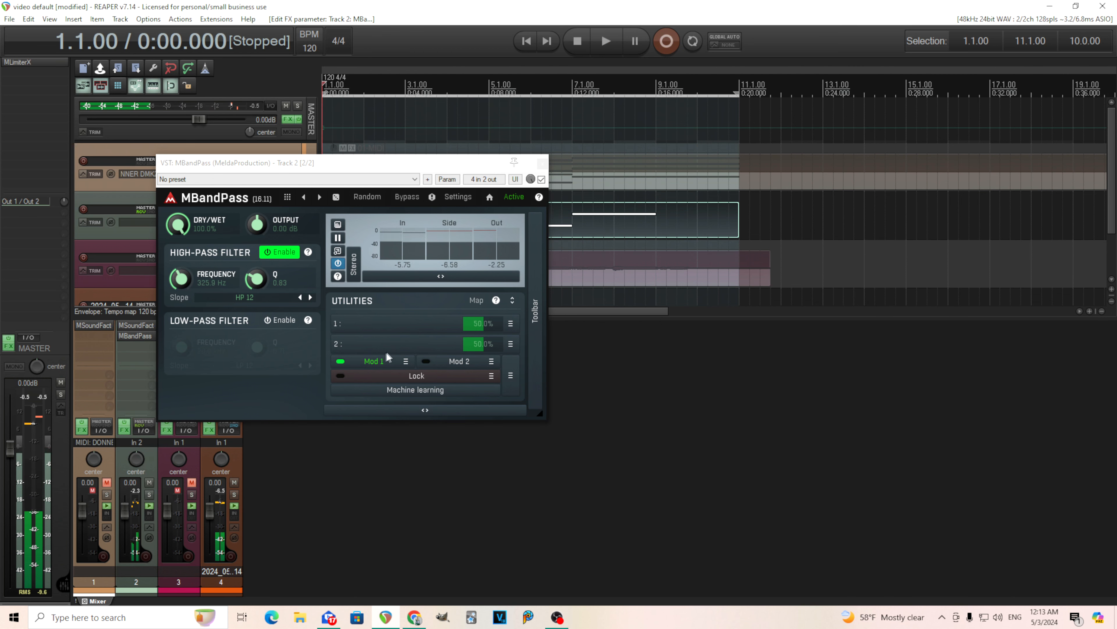
Reopen Modulator 1 and, during playback, set Level Max to about -7.2 dB and Level Min to about -36.5 dB
click(380, 360)
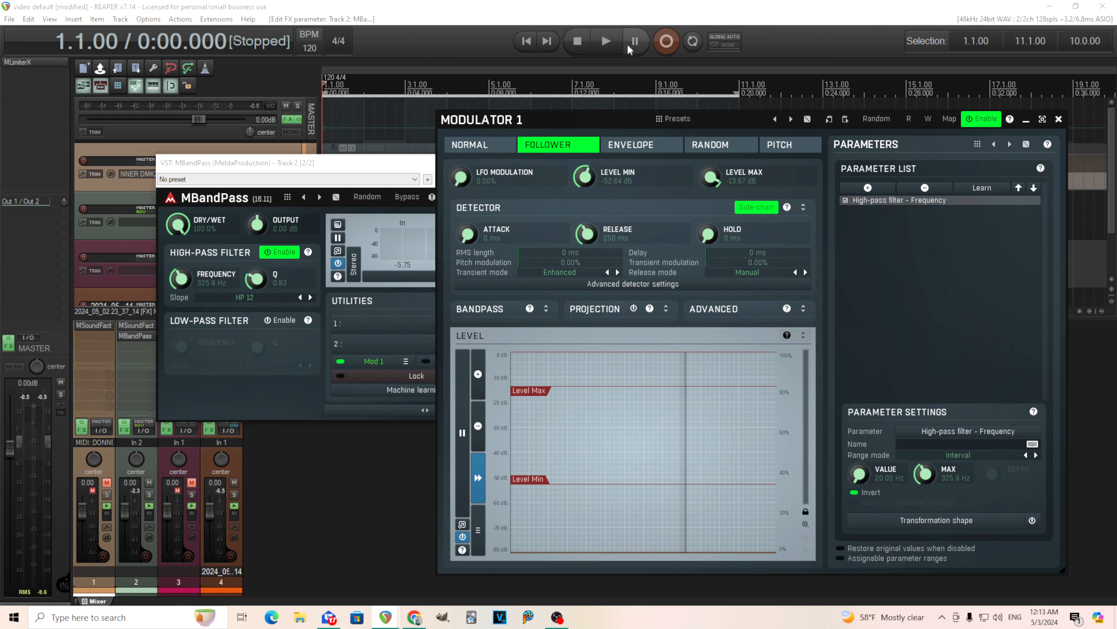
click(606, 41)
drag(529, 390, 530, 357)
drag(533, 484, 528, 442)
drag(521, 355, 523, 373)
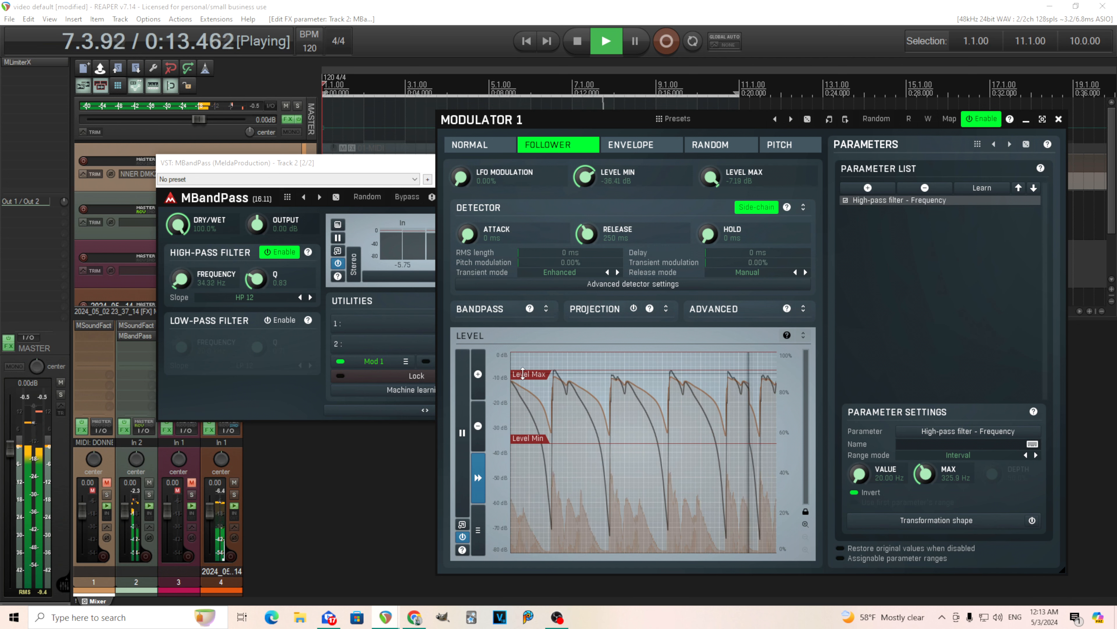
click(585, 41)
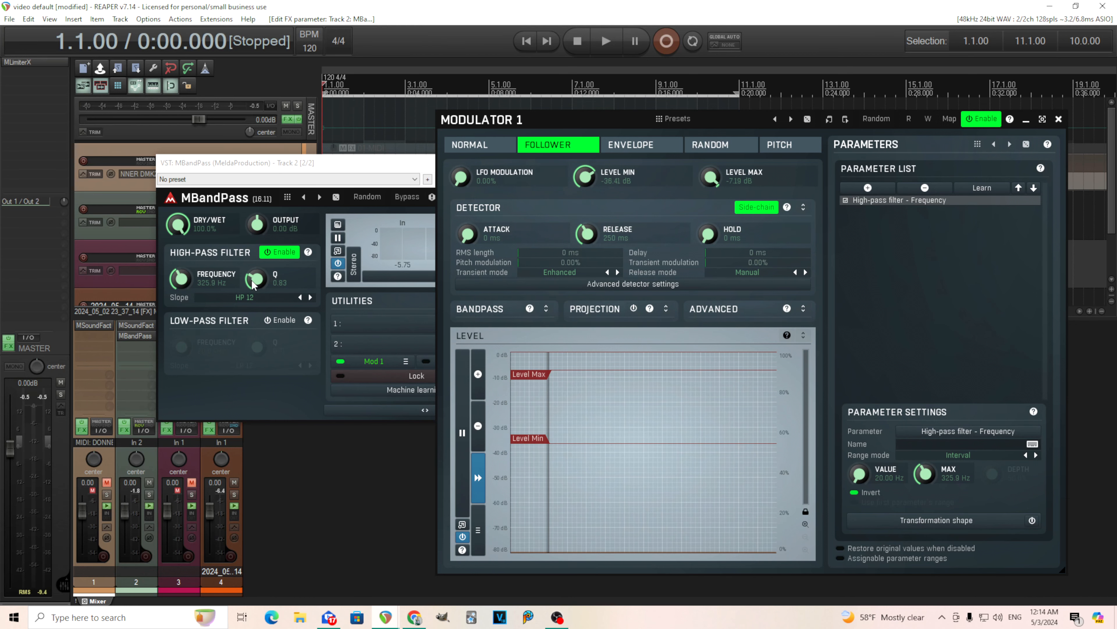
Close the modulator settings and compare MBandPass bypassed and active with the high-pass modulation playing
click(1058, 119)
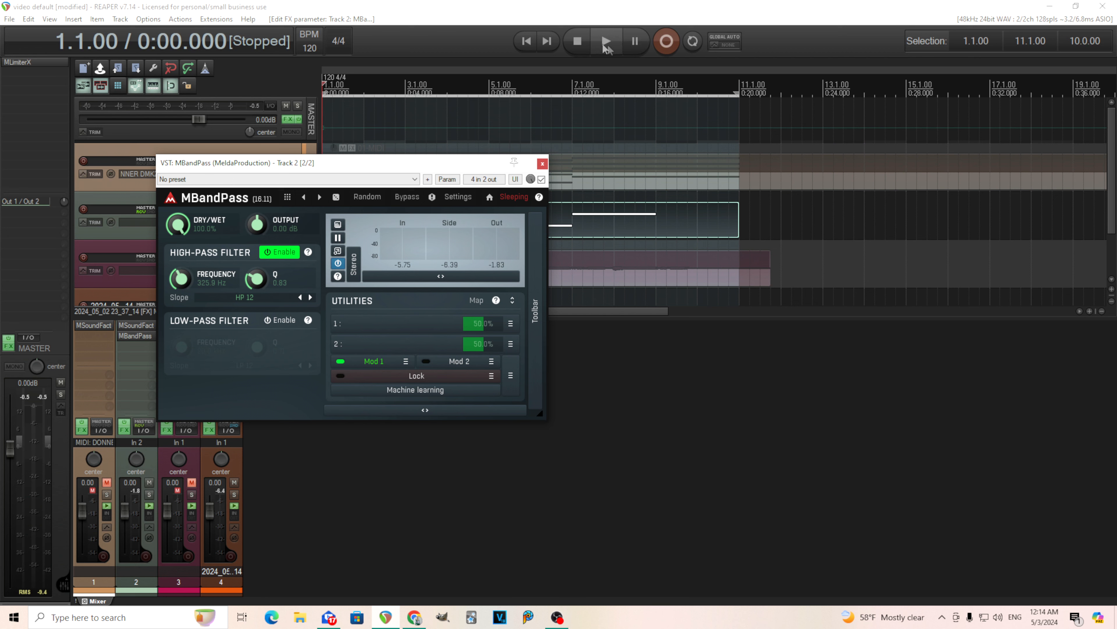
click(606, 42)
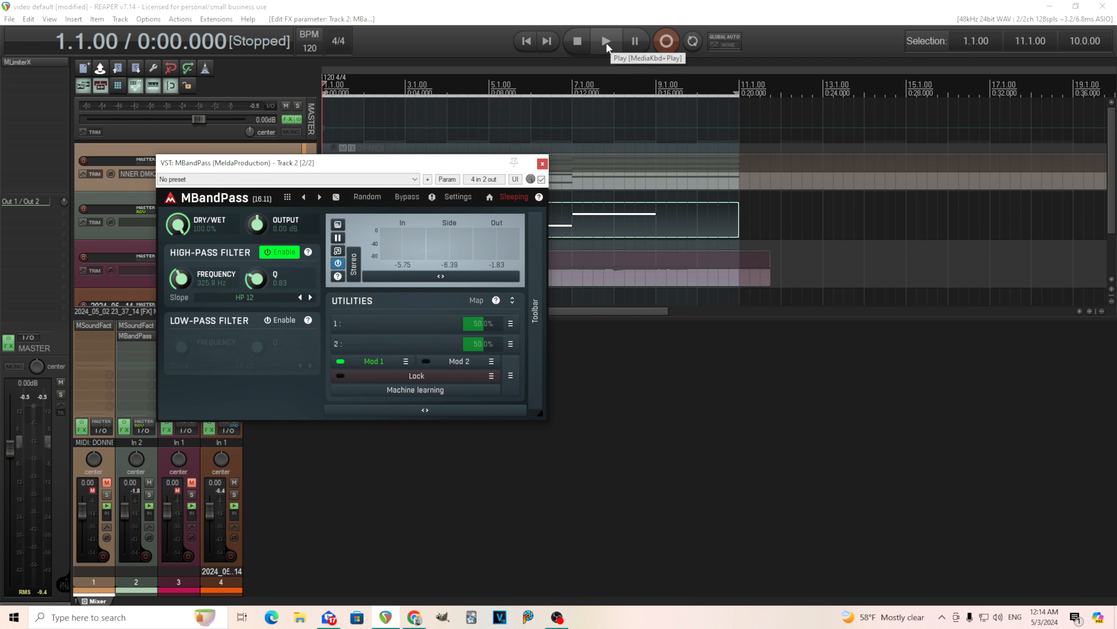
click(407, 198)
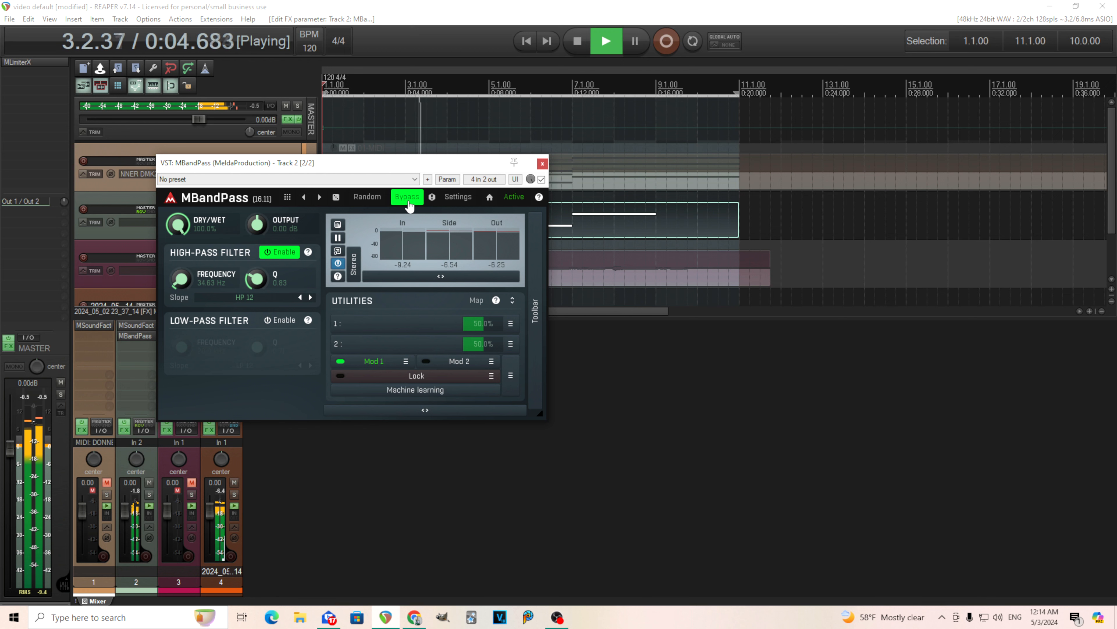
click(407, 198)
Lower the high-pass filter's Q to about 0.6 during playback, stop, and close MBandPass
mouse_move(257, 281)
mouse_down()
mouse_move(257, 310)
mouse_move(257, 288)
mouse_up()
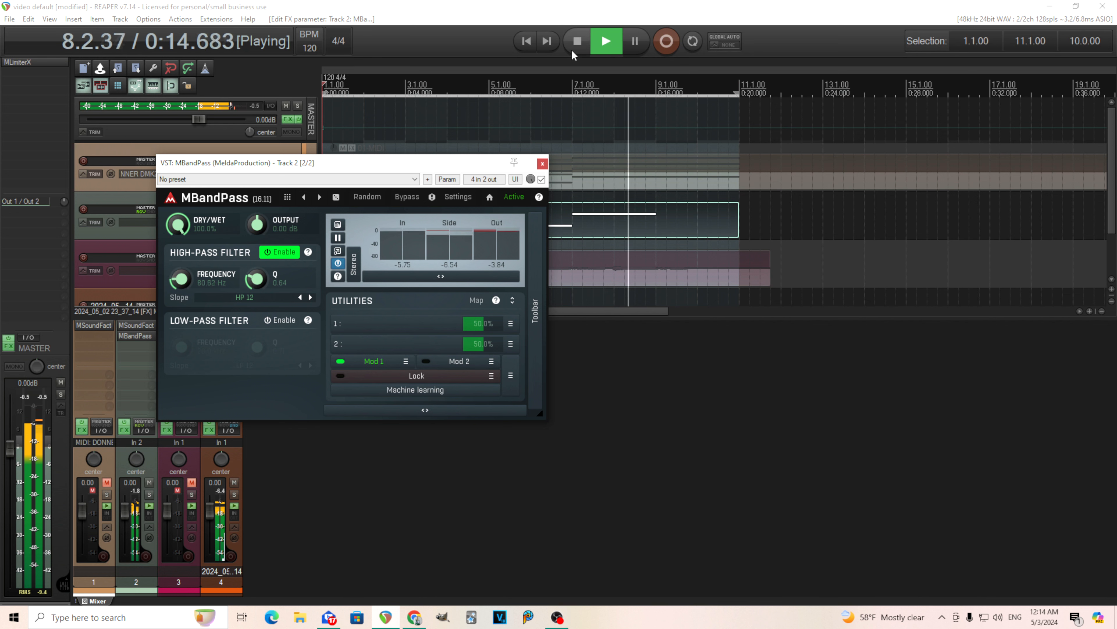
click(578, 41)
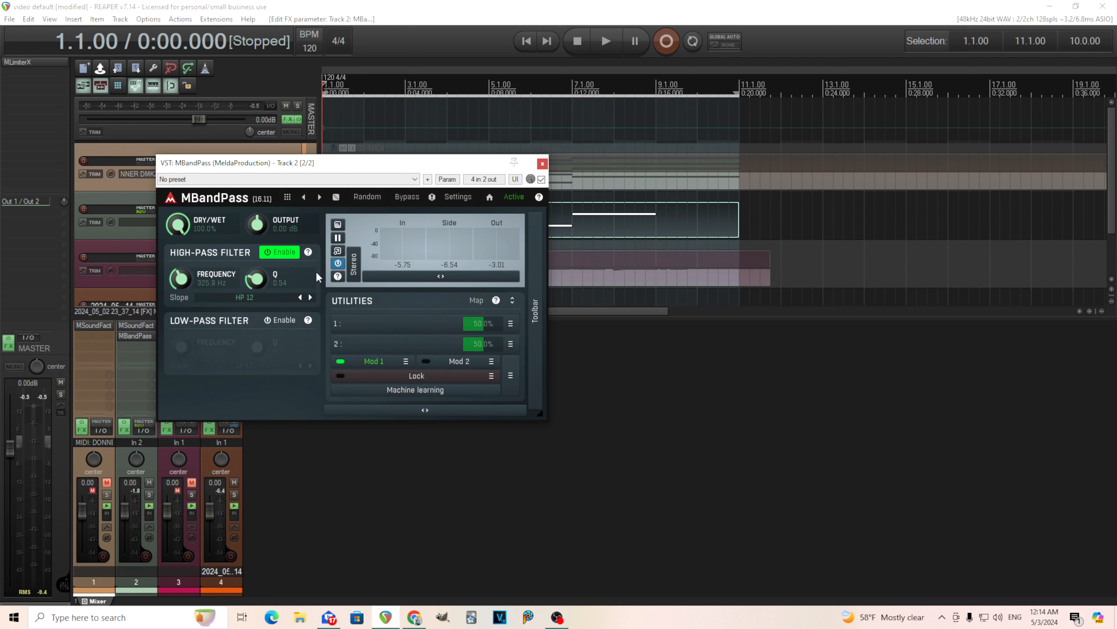
click(543, 164)
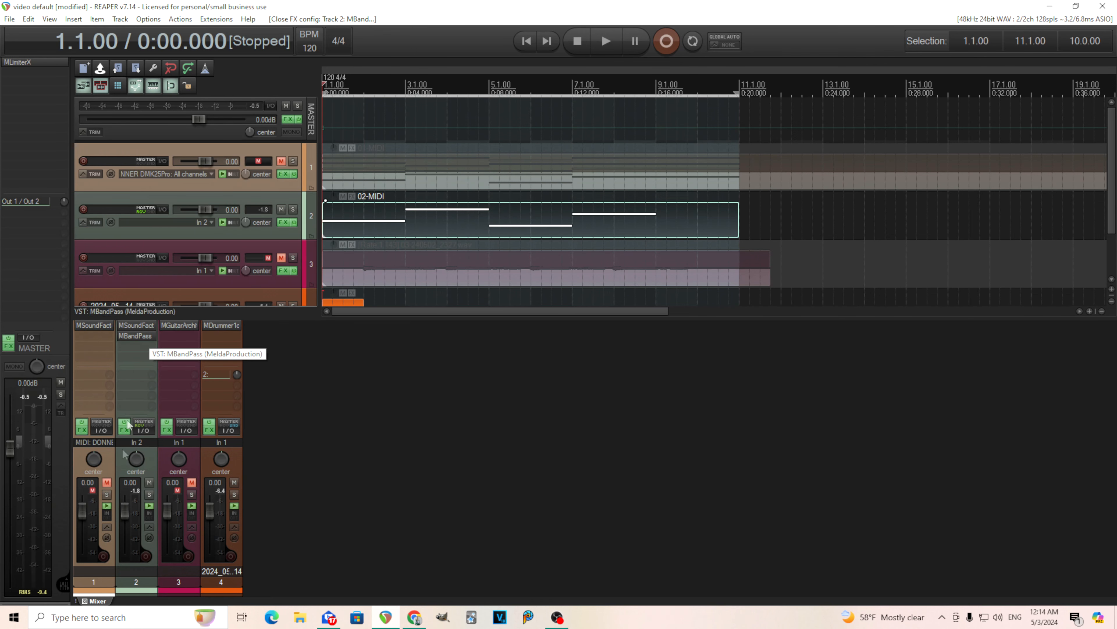
Unmute track 1 and copy the MBandPass effect from track 2 onto it
click(106, 483)
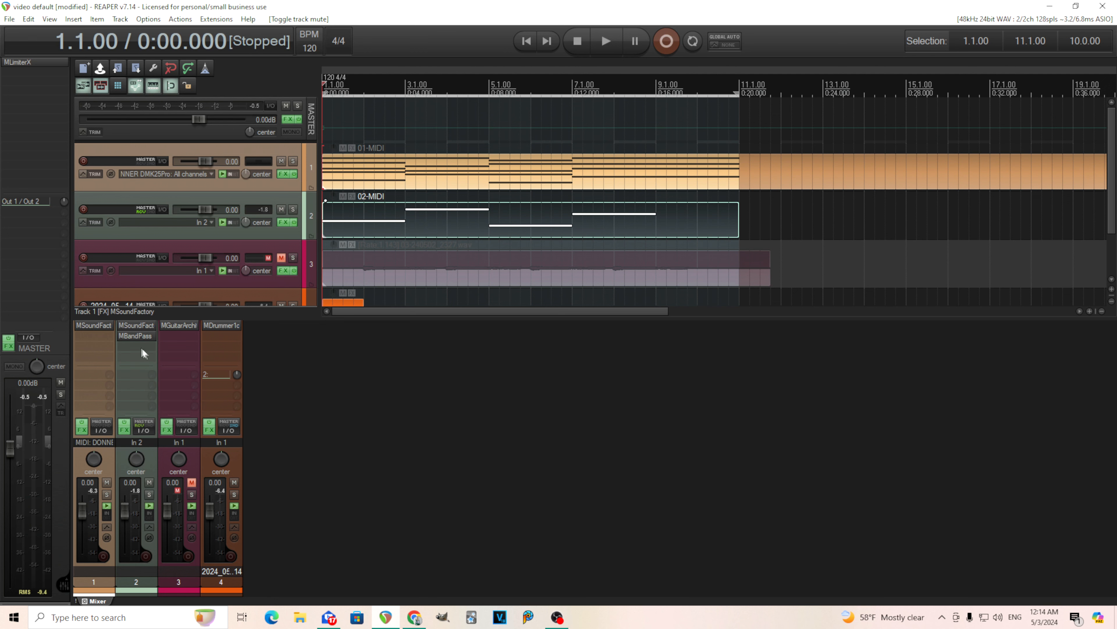
drag(95, 339, 92, 336)
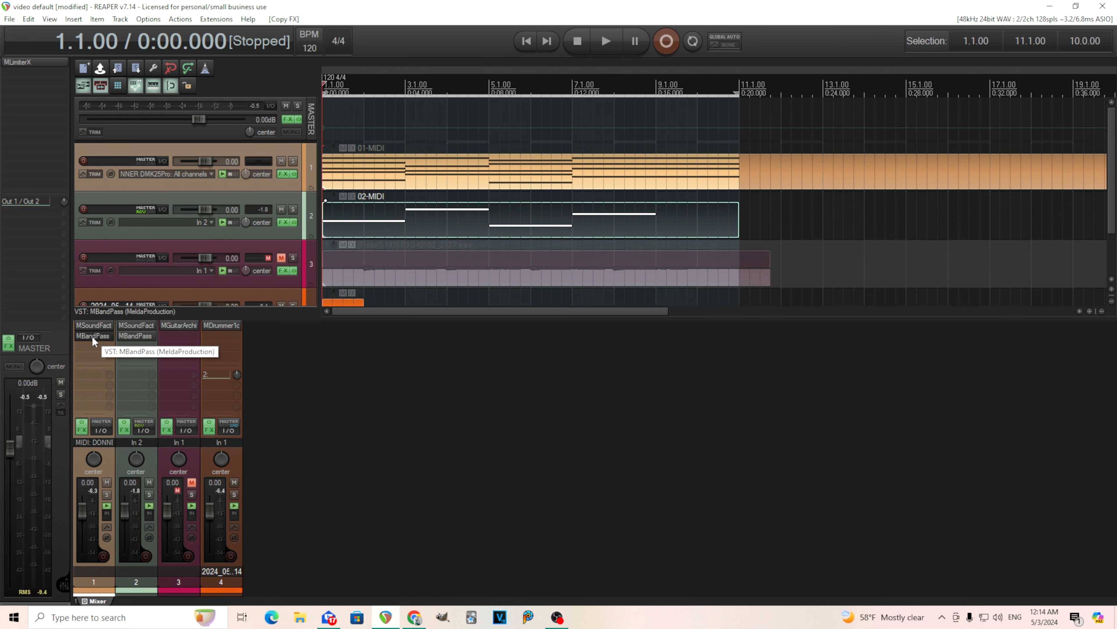
Retarget Modulator 1 in track 1's MBandPass to the low-pass filter's Frequency and close the modulator settings
click(241, 240)
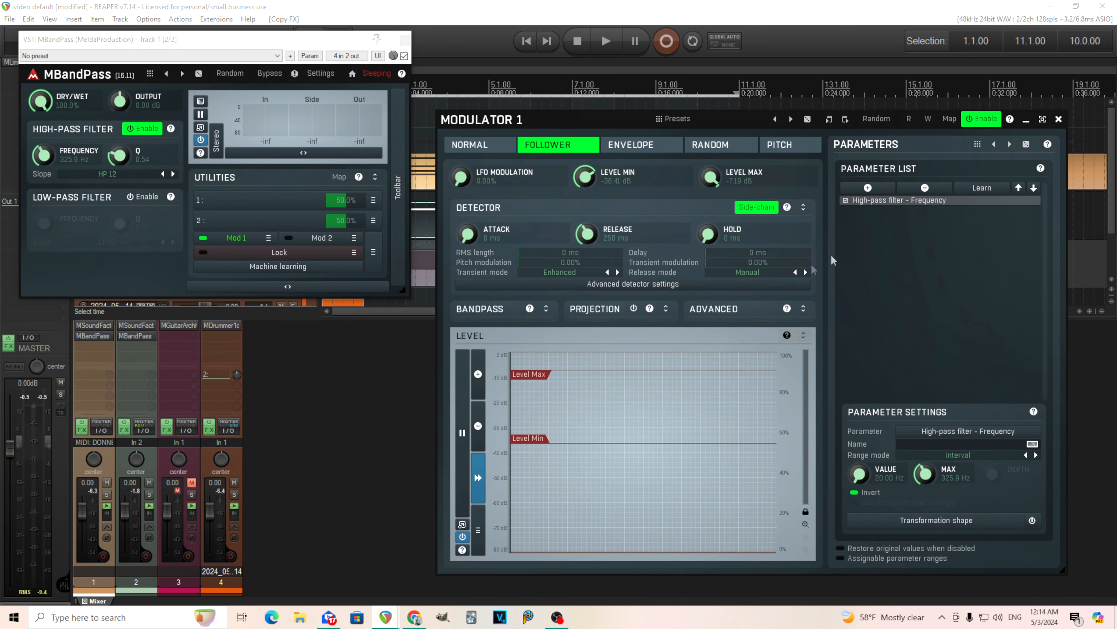
double_click(874, 201)
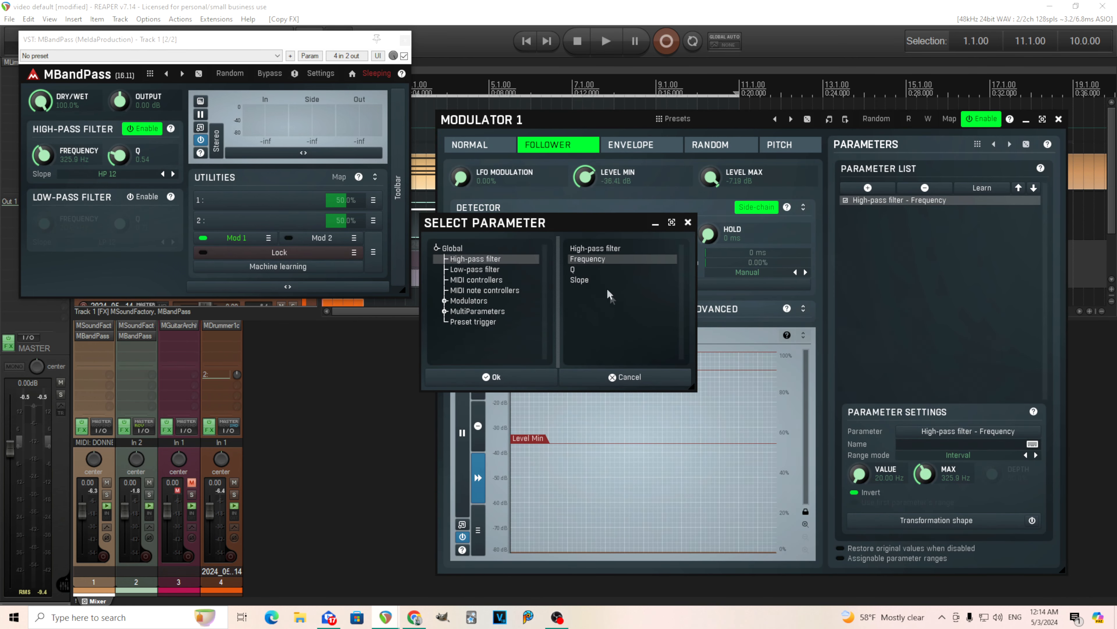
click(492, 271)
double_click(597, 258)
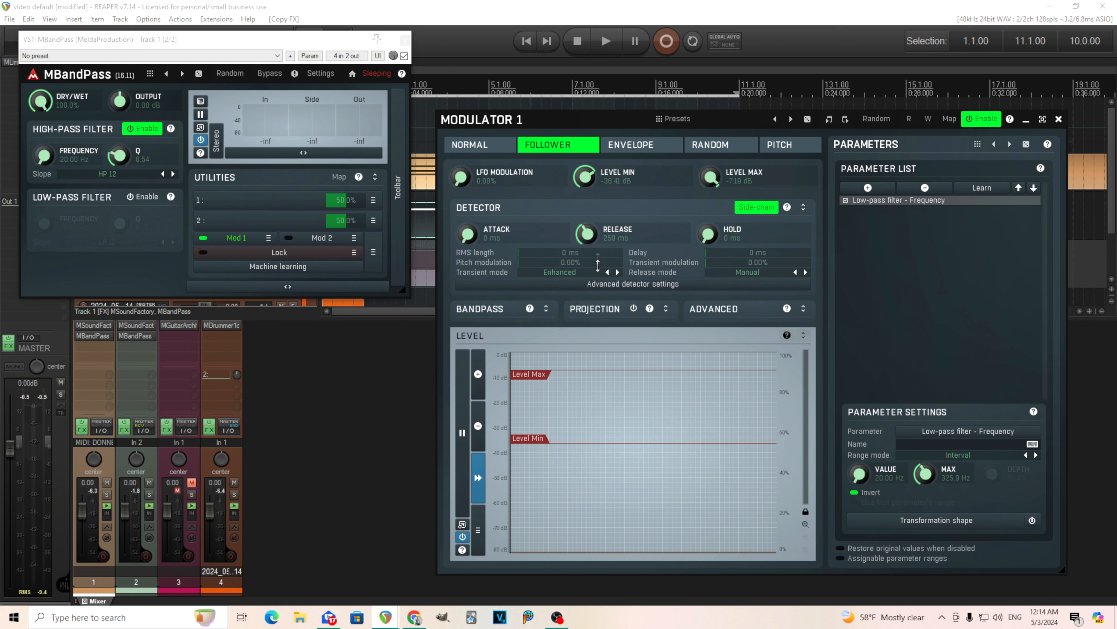
click(1058, 120)
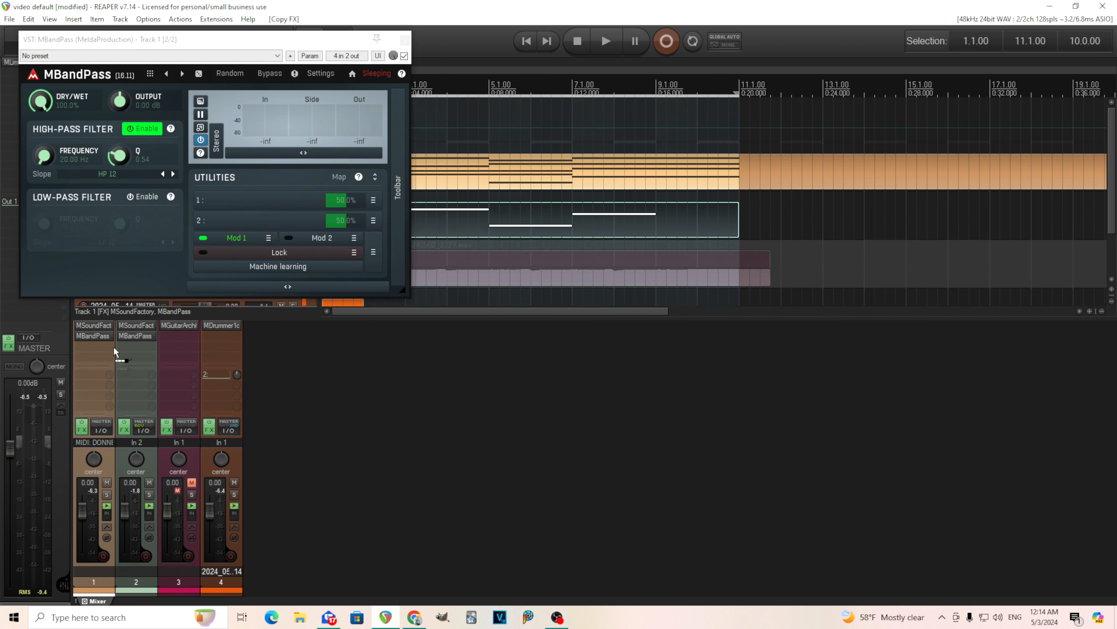
Create a send from track 4 to track 1, change its MIDI channel setting, and make it Pre-Fader (Post-FX)
drag(106, 247, 107, 249)
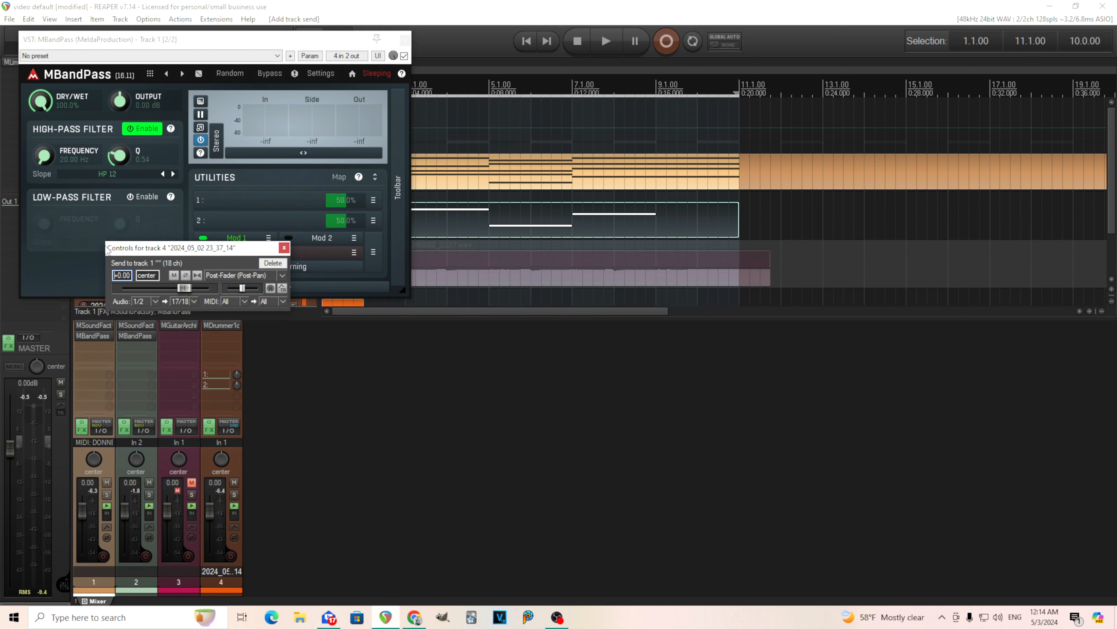
click(245, 302)
click(258, 84)
click(241, 276)
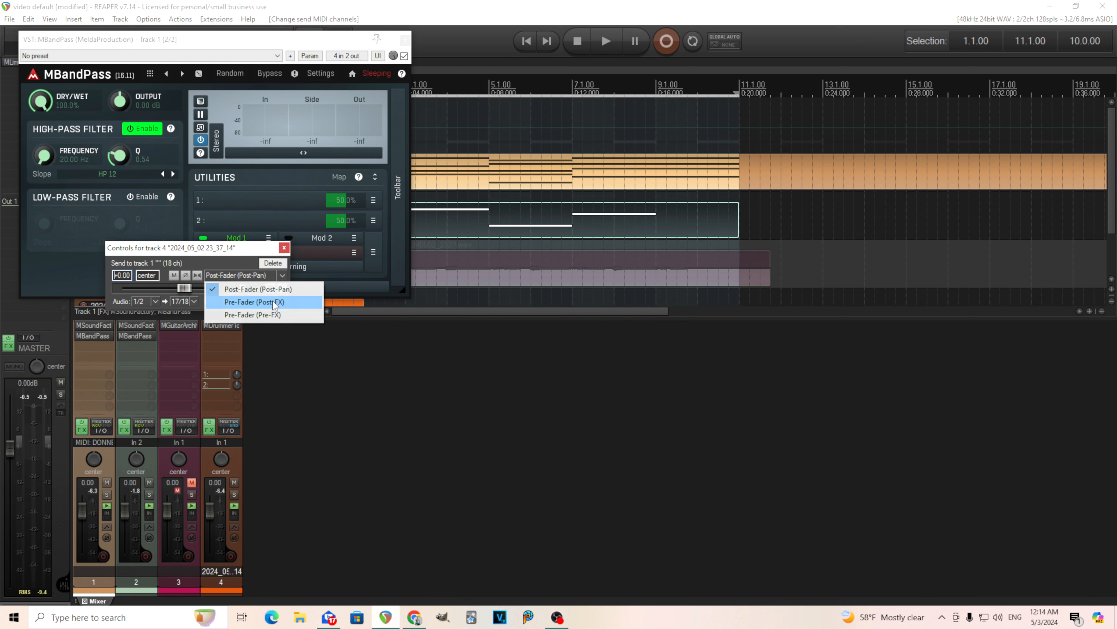
click(275, 303)
click(284, 248)
Solo track 1 and, in its MBandPass, disable the high-pass filter and enable the low-pass filter
drag(198, 40, 584, 63)
click(107, 495)
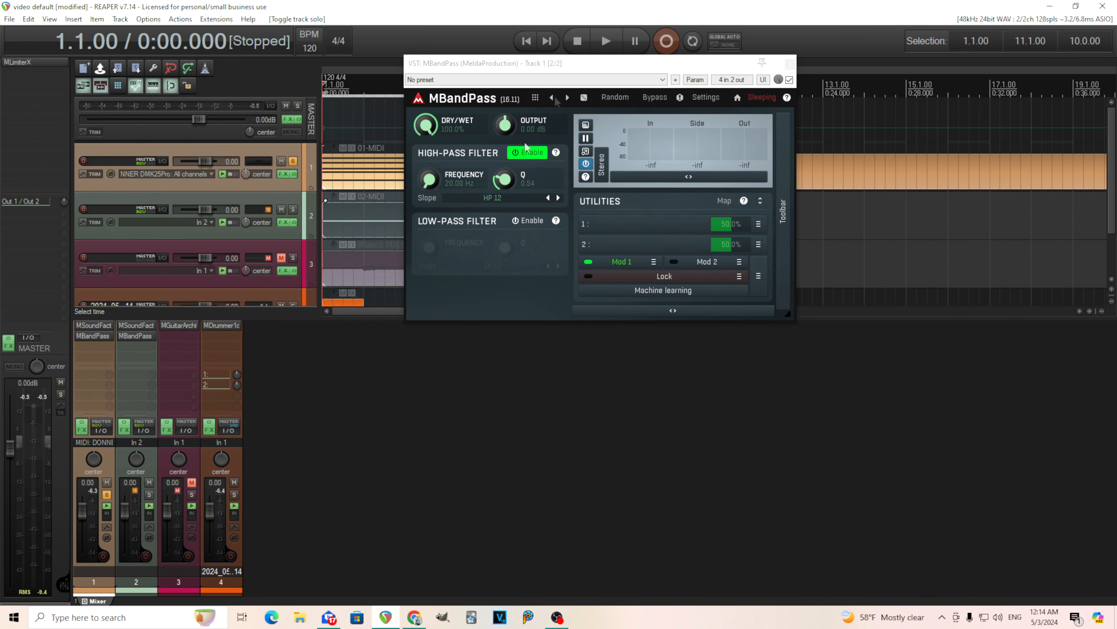
drag(580, 70, 607, 168)
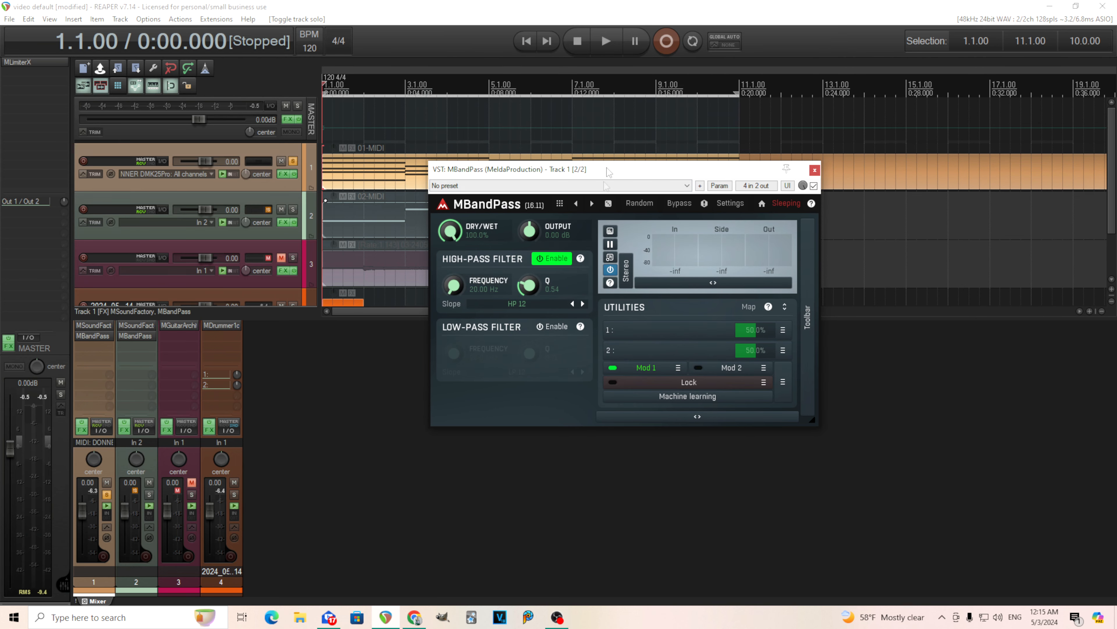
click(550, 259)
click(557, 327)
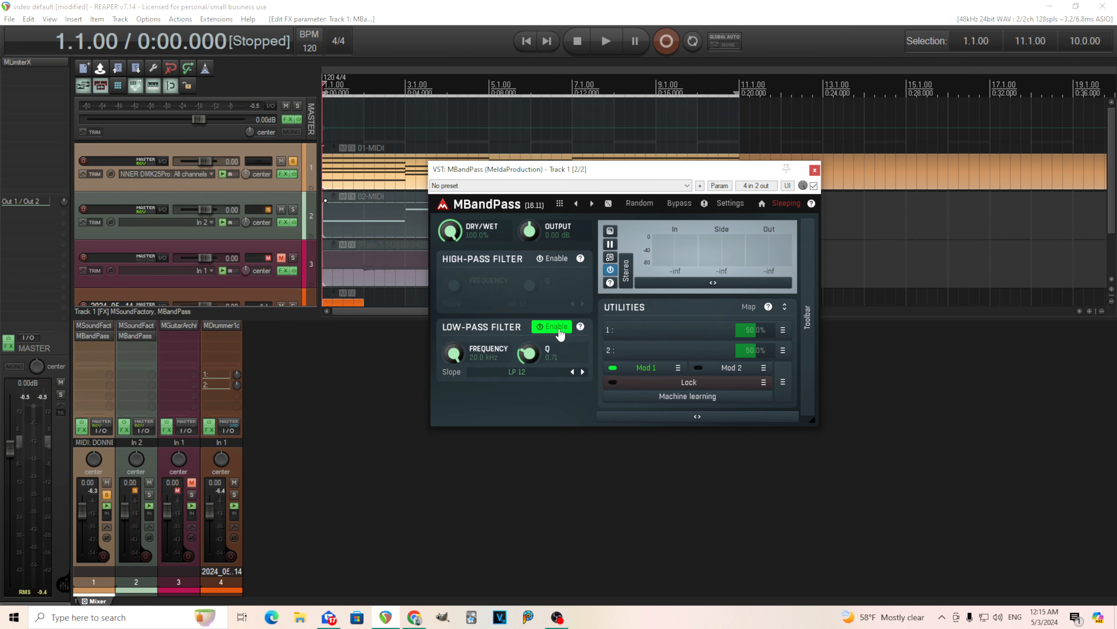
Set Modulator 1's low-pass frequency range to 632.5 Hz through 4376 Hz and turn off Invert during playback
click(608, 39)
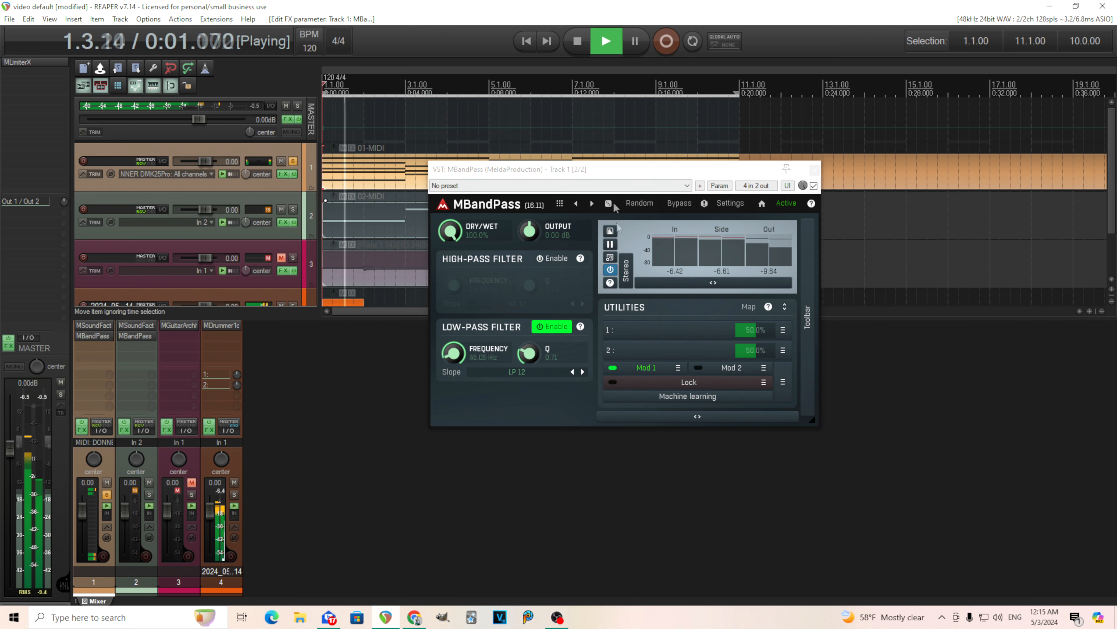
click(577, 41)
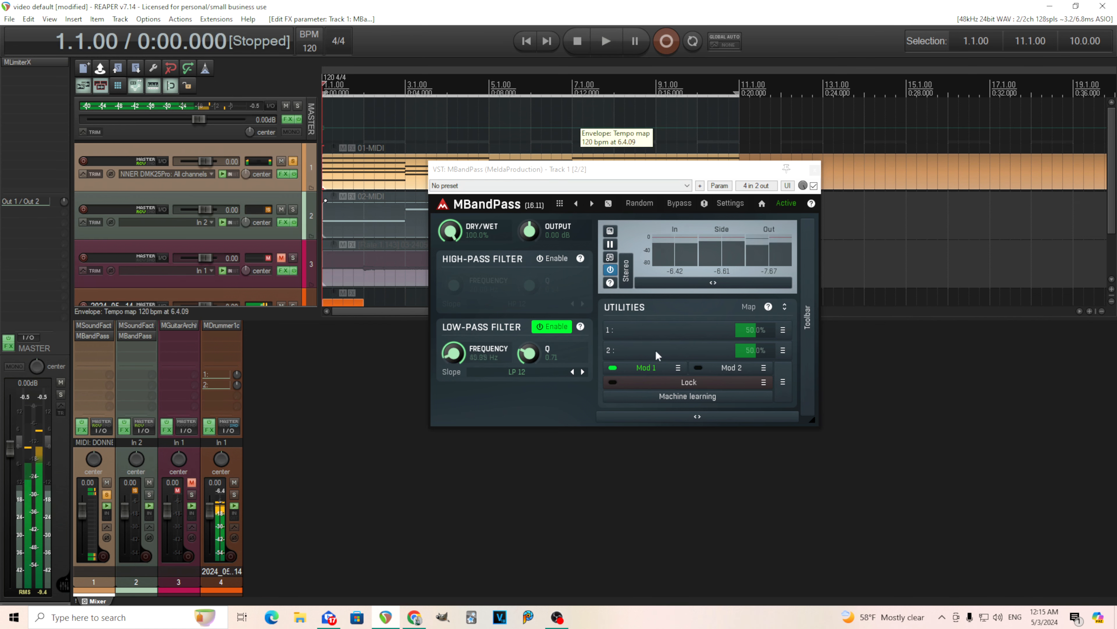
click(637, 369)
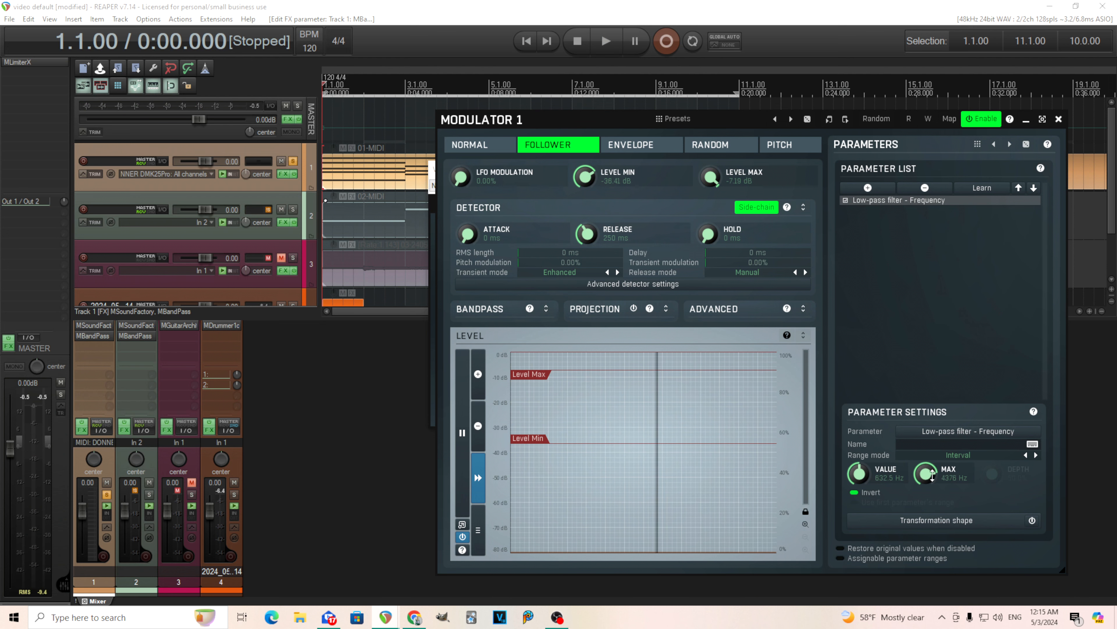
click(609, 41)
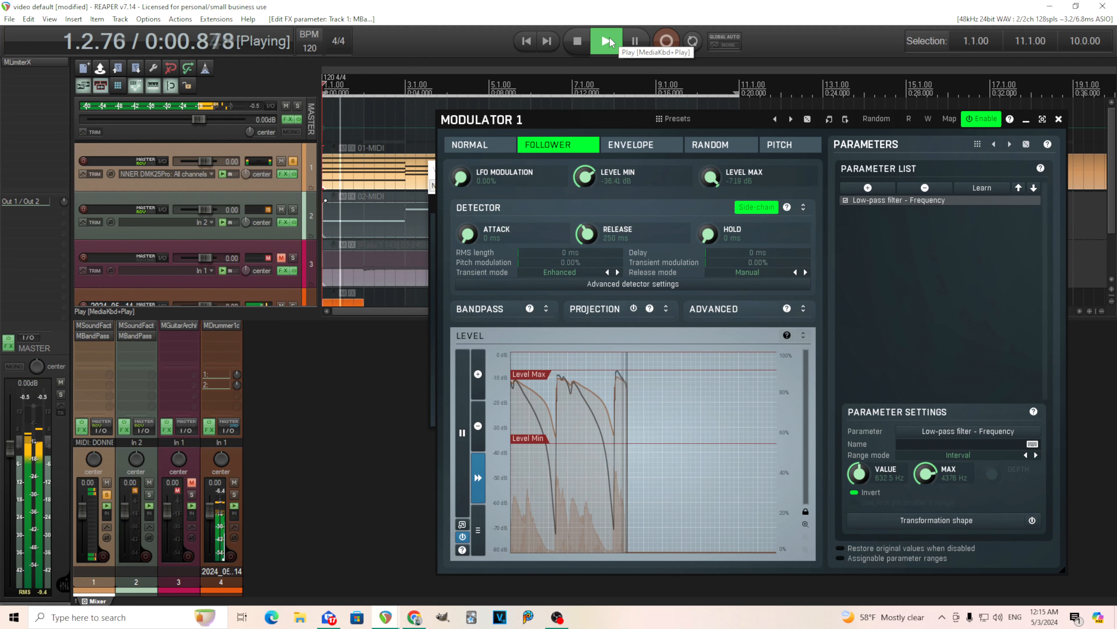
click(861, 494)
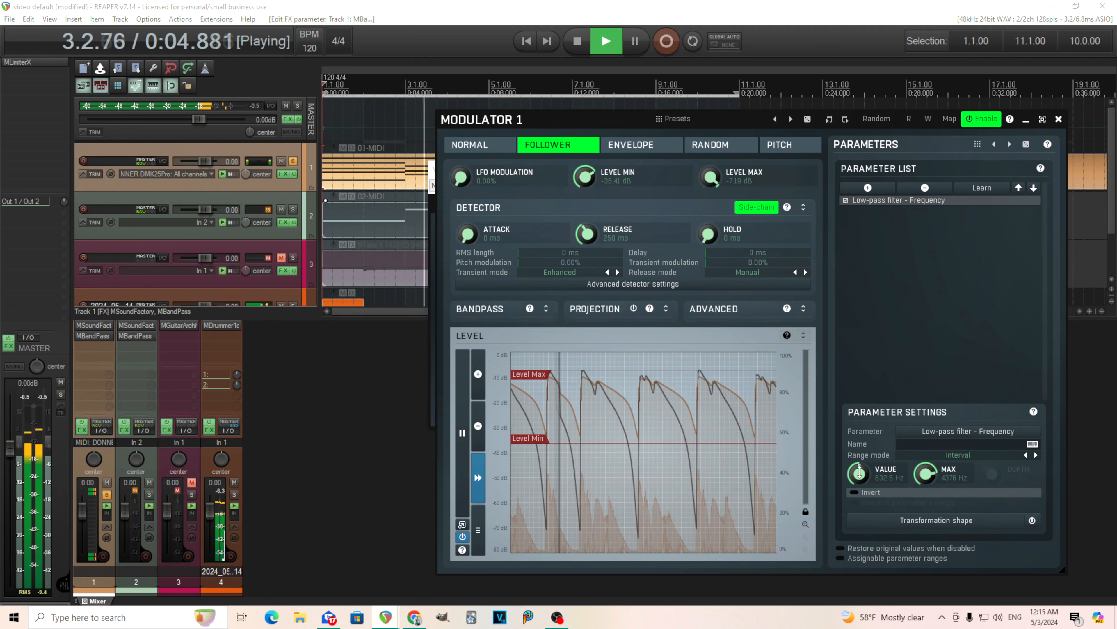
Try a tempo-synced 1/32 release of 62.5 ms on the follower during playback
double_click(587, 234)
click(609, 400)
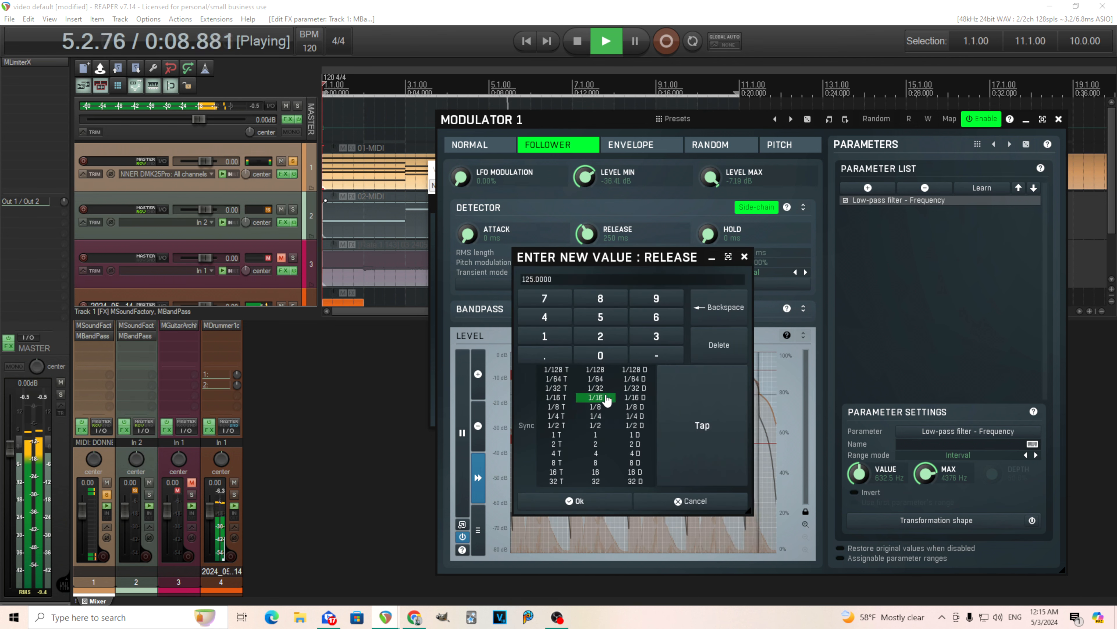
click(600, 388)
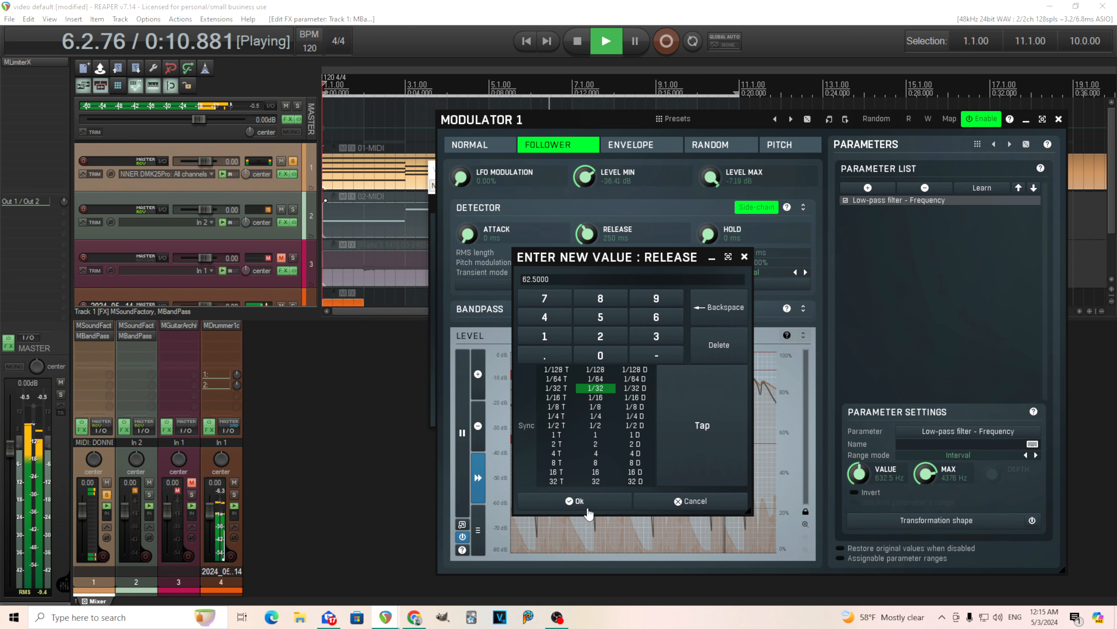
click(587, 503)
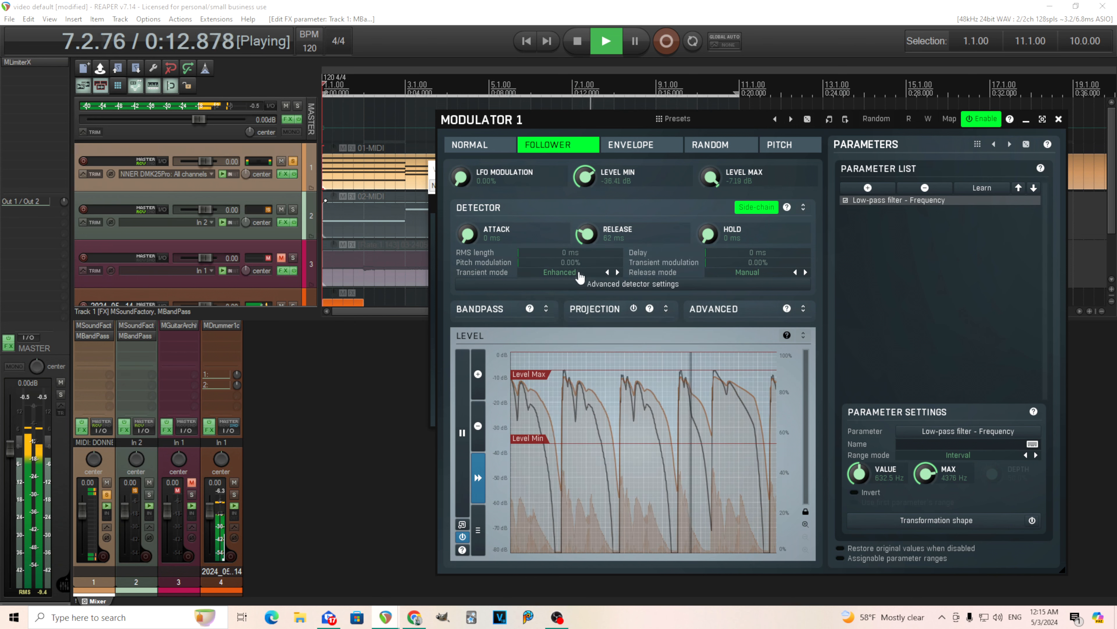
double_click(584, 239)
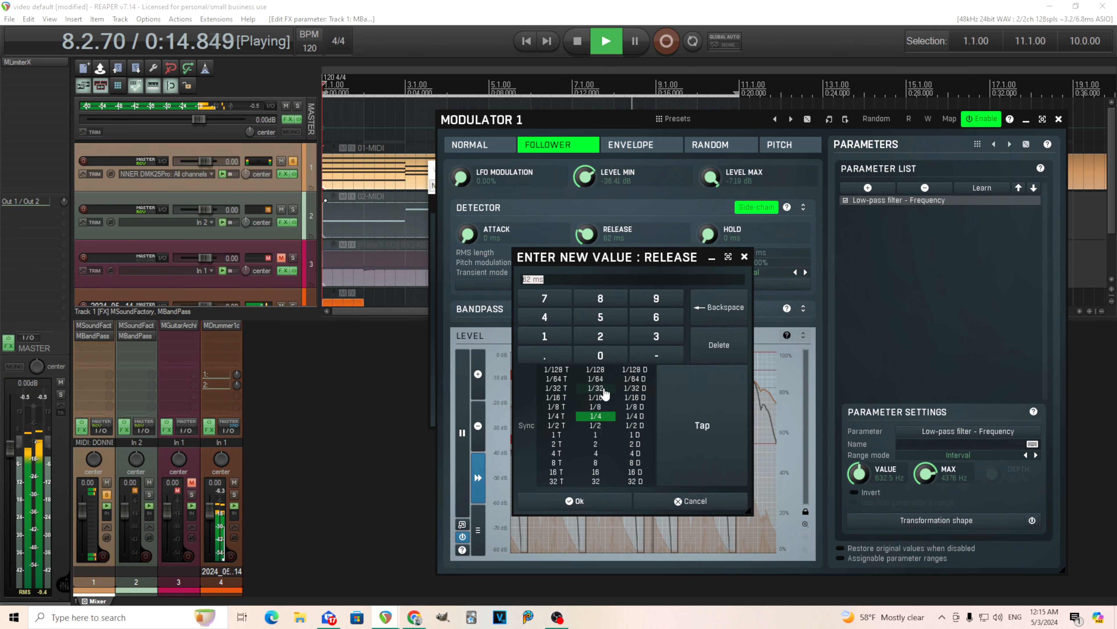
click(572, 501)
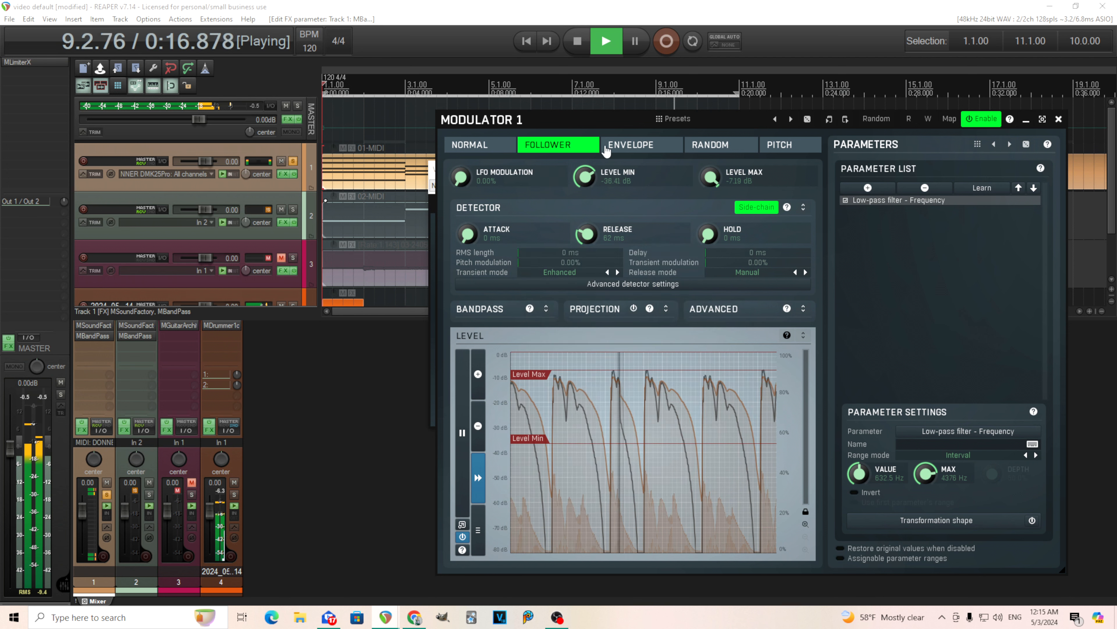
Set the follower's Release to a synced 1/16 note, 125 ms, and stop playback
double_click(589, 233)
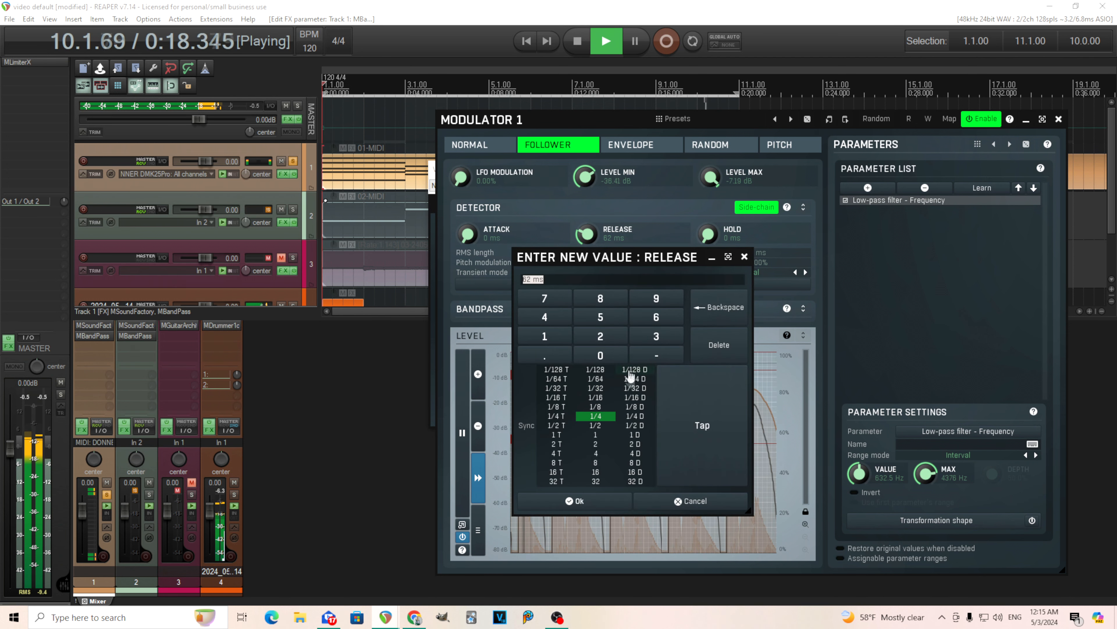
click(609, 399)
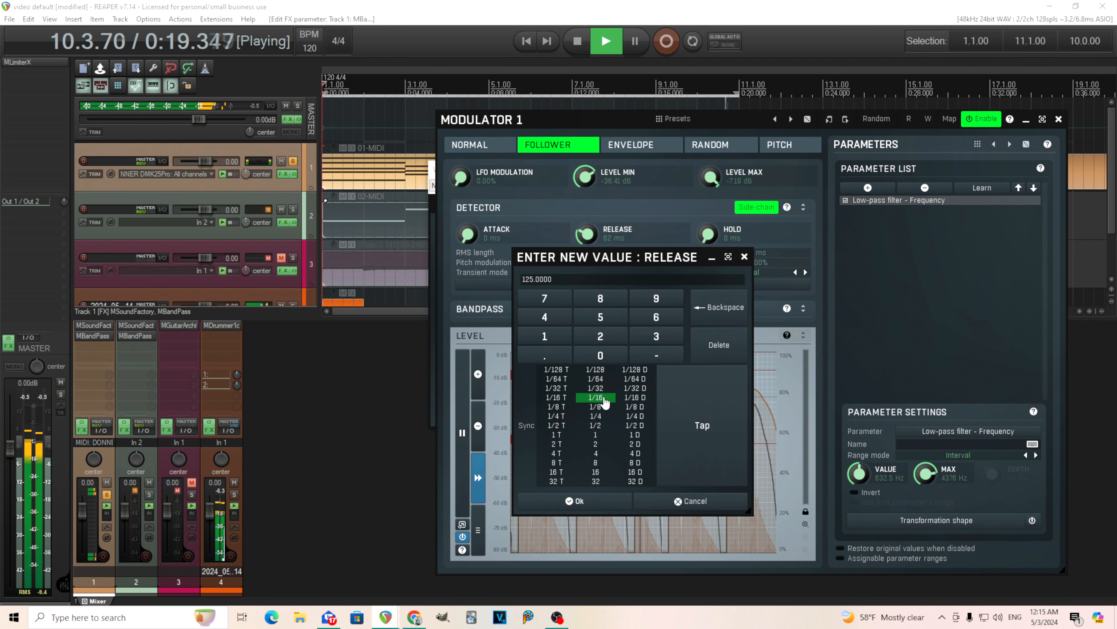
click(608, 501)
click(577, 42)
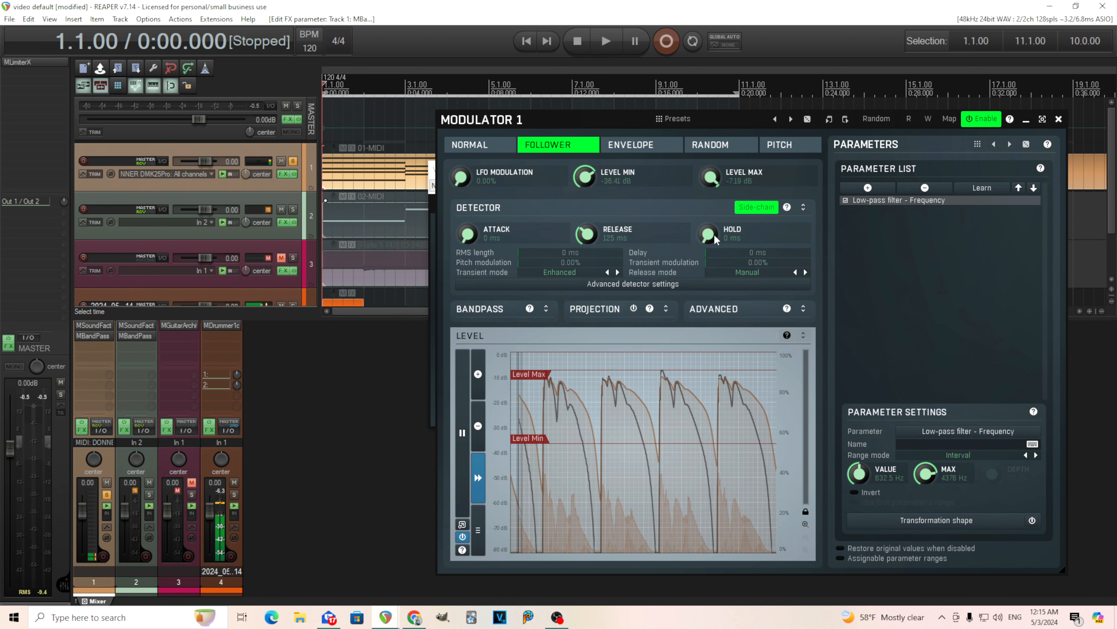
Set the follower's Hold to 14 ms and the low-pass maximum to 5930 Hz, playing the result
drag(714, 235, 714, 230)
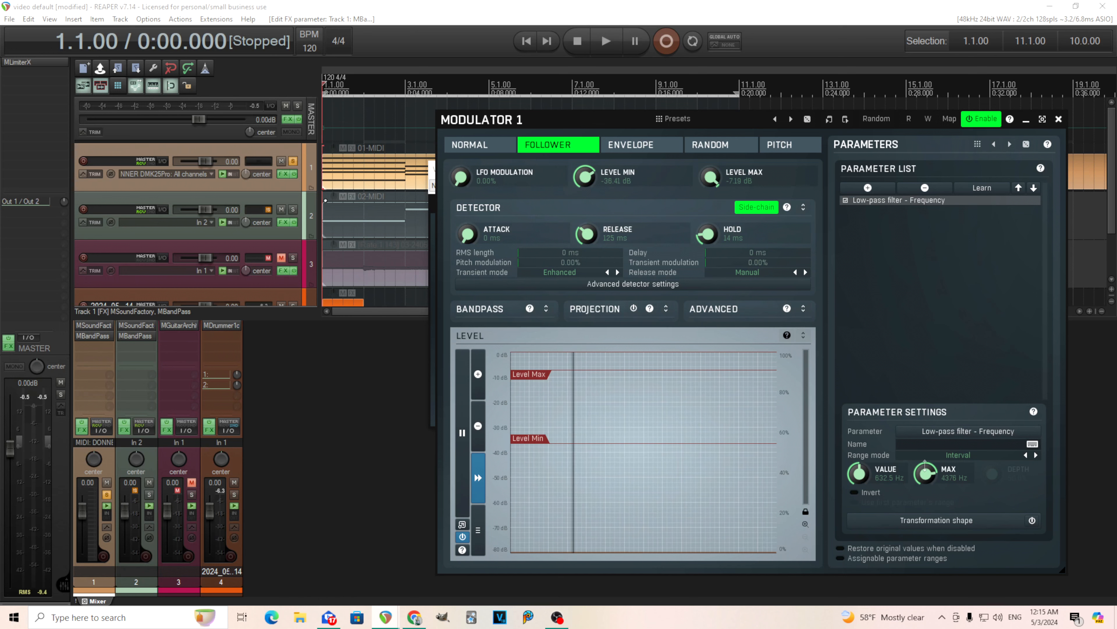
click(619, 43)
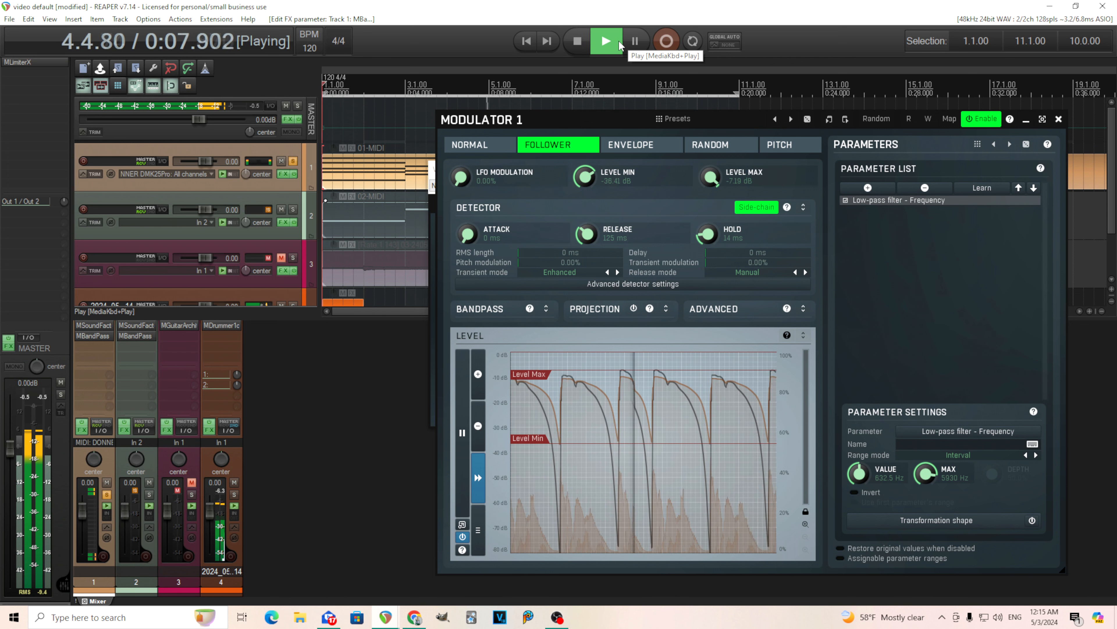
click(578, 41)
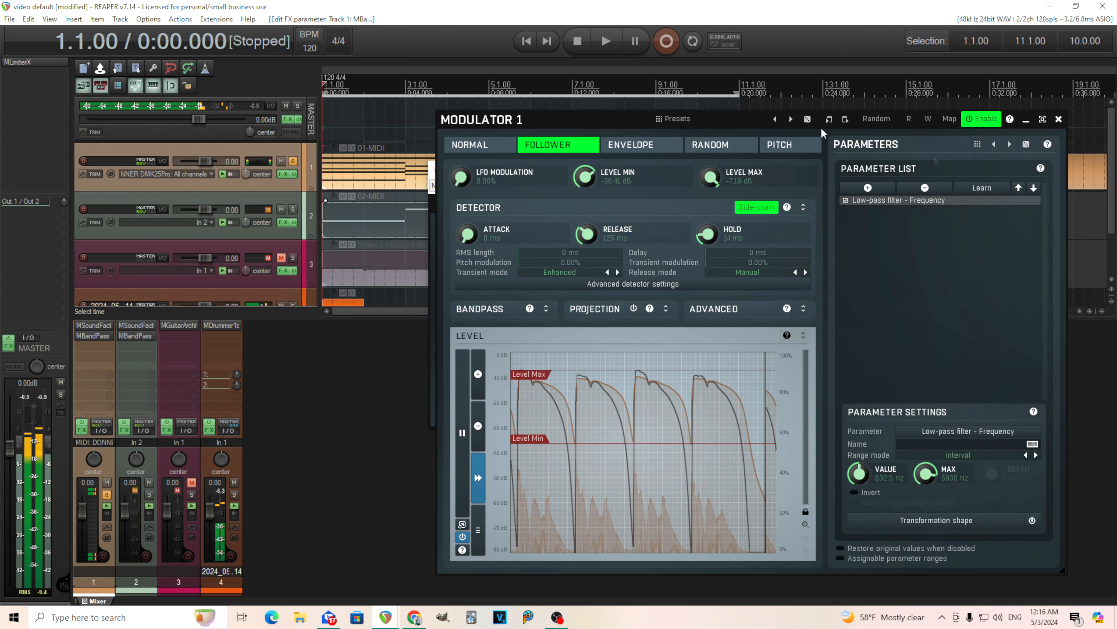
Close the modulator settings, unsolo track 1, and listen to the low-pass modulation within the full mix
click(1059, 119)
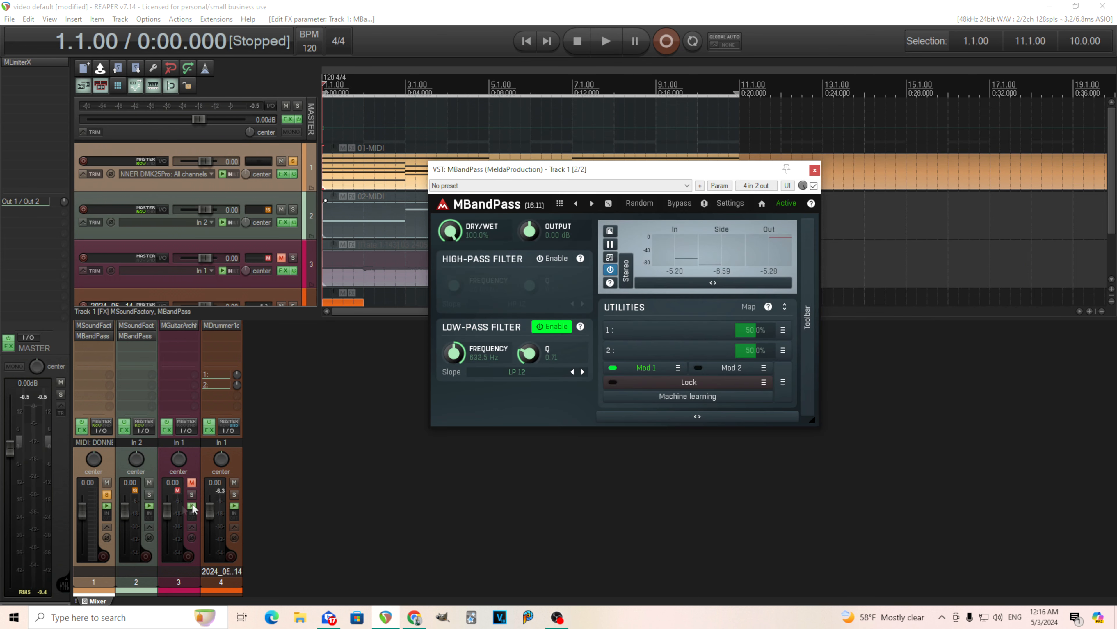
click(108, 492)
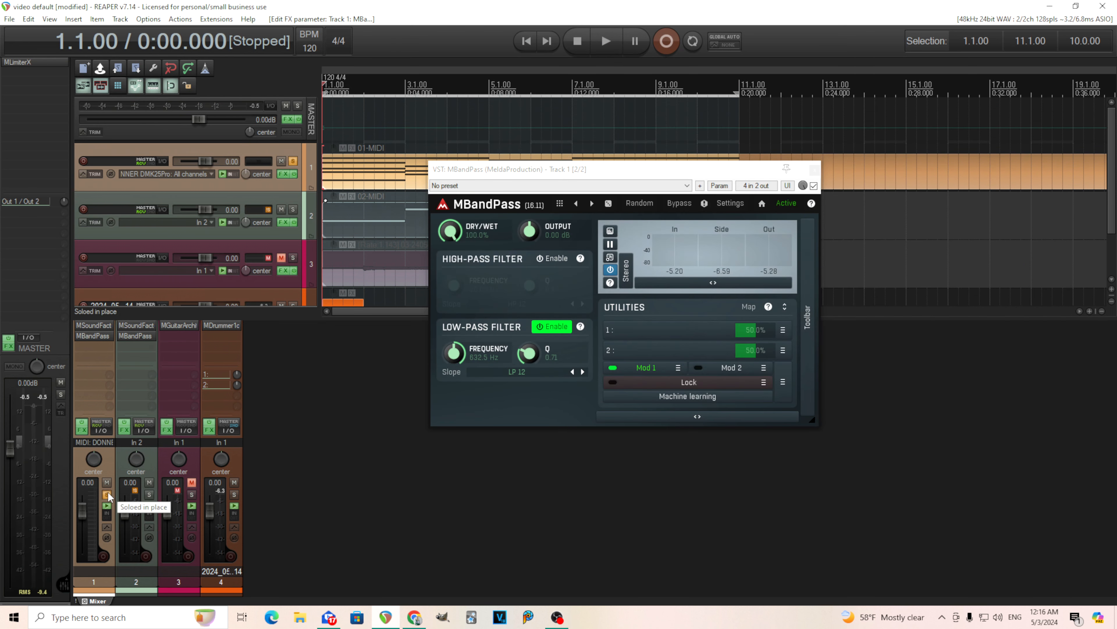
click(604, 44)
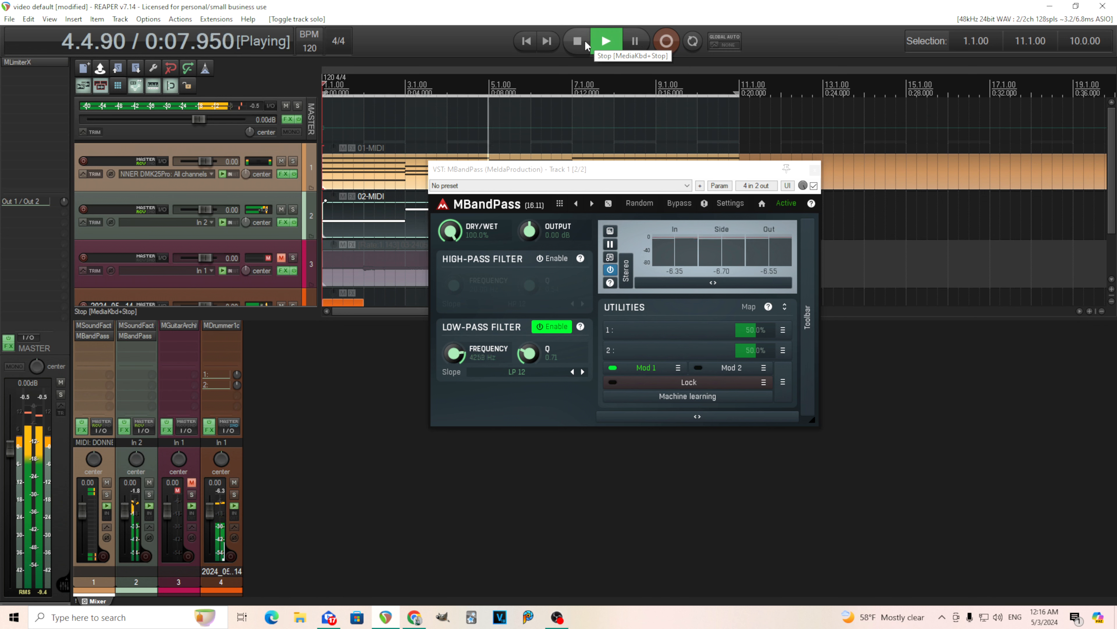
click(585, 40)
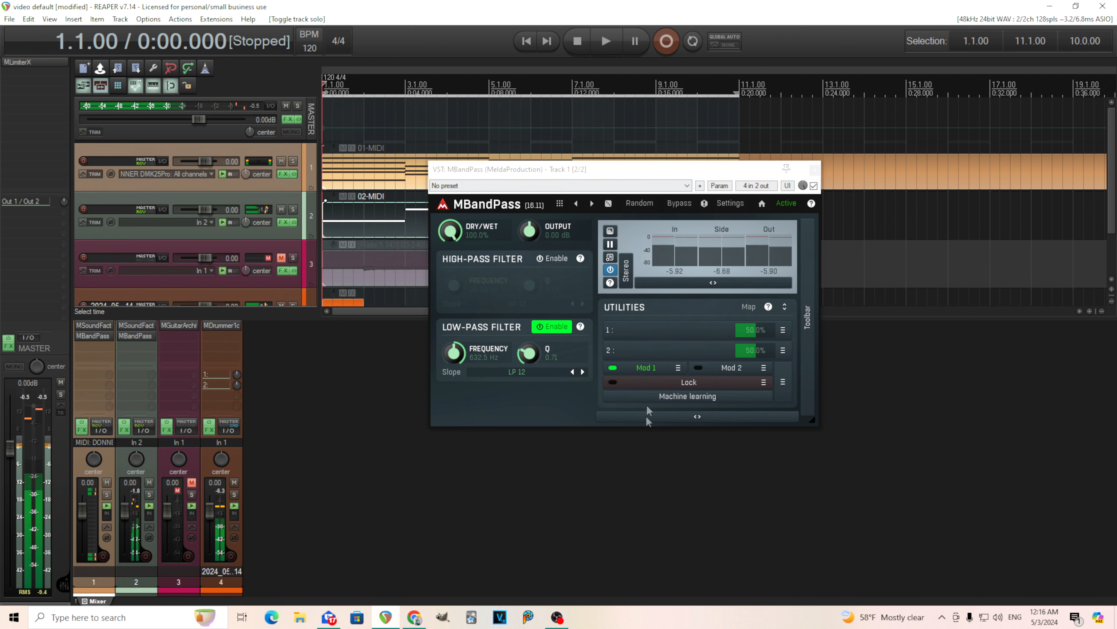
Solo track 1 again and set Modulator 1's detector Delay to a synced 1/4 note, 500 ms
click(649, 369)
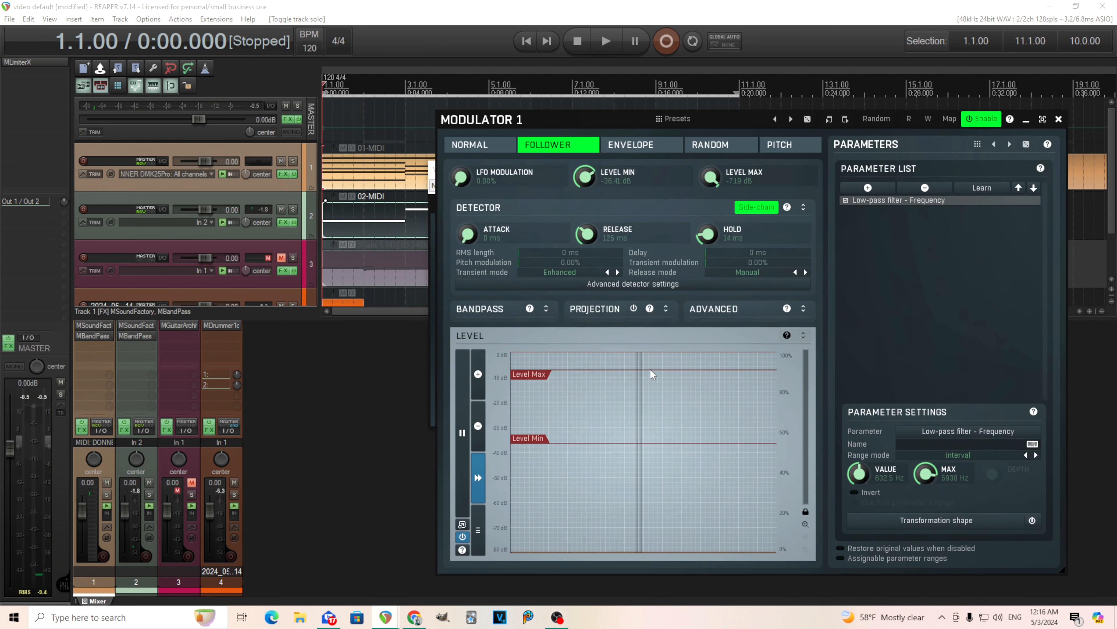
click(106, 495)
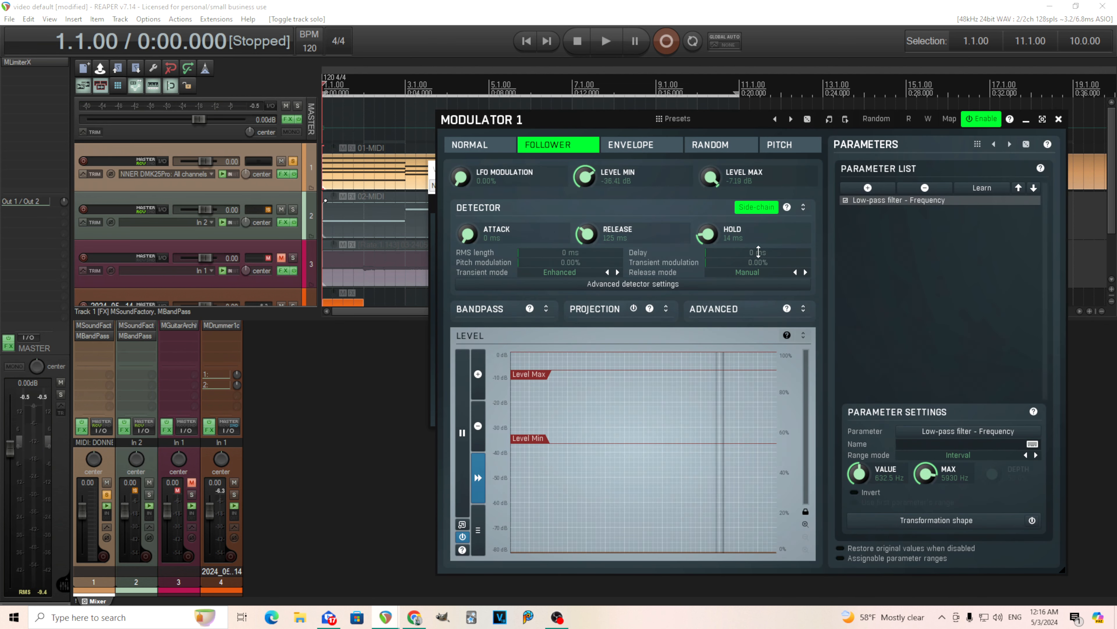
double_click(758, 252)
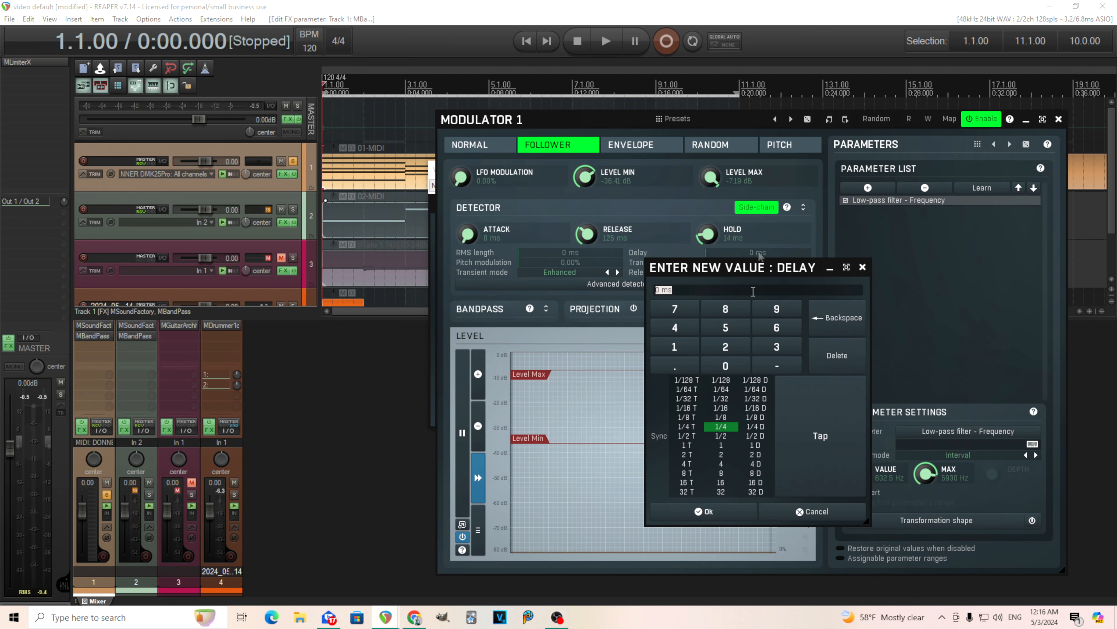
click(729, 419)
click(731, 427)
click(717, 517)
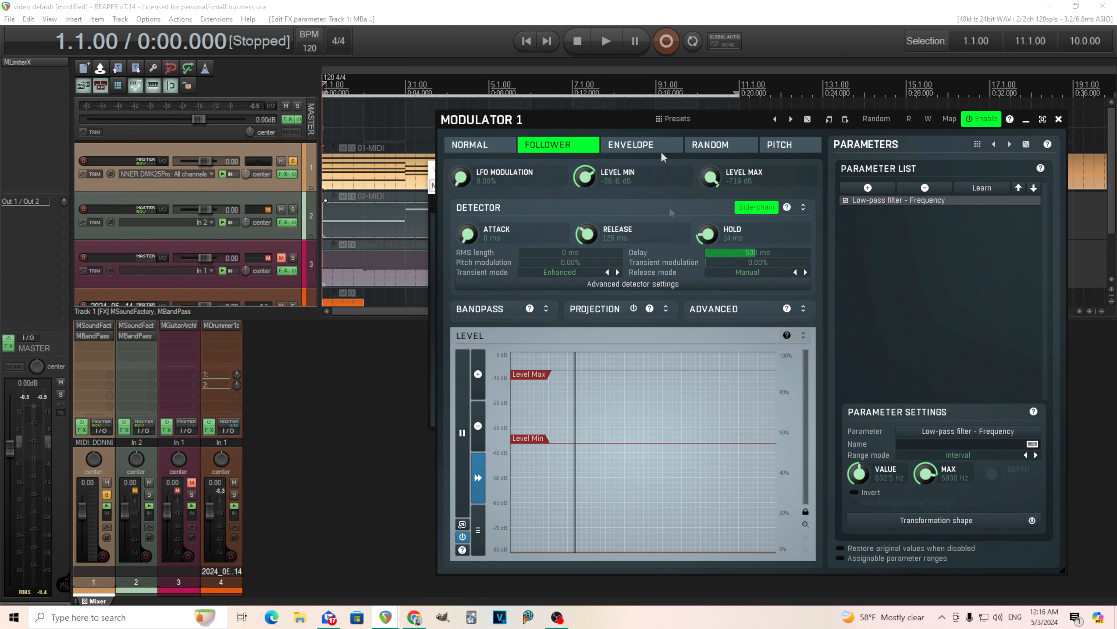
Audition the current delay, set Modulator 1's detector Delay to a synced 1/8 note, 250 ms, and play the result
click(606, 41)
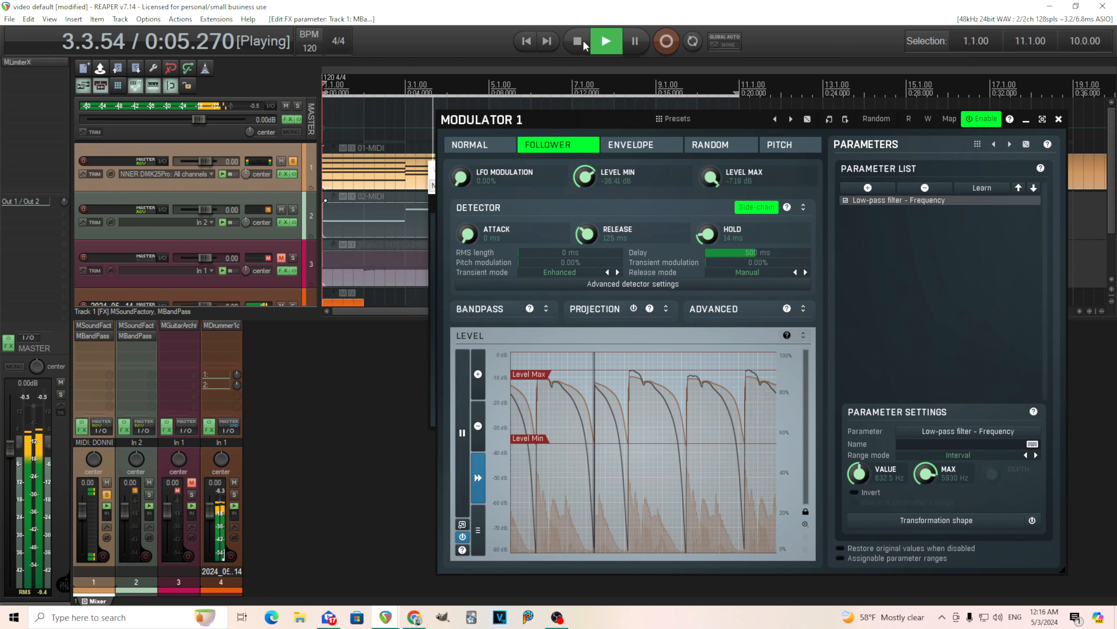
key(space)
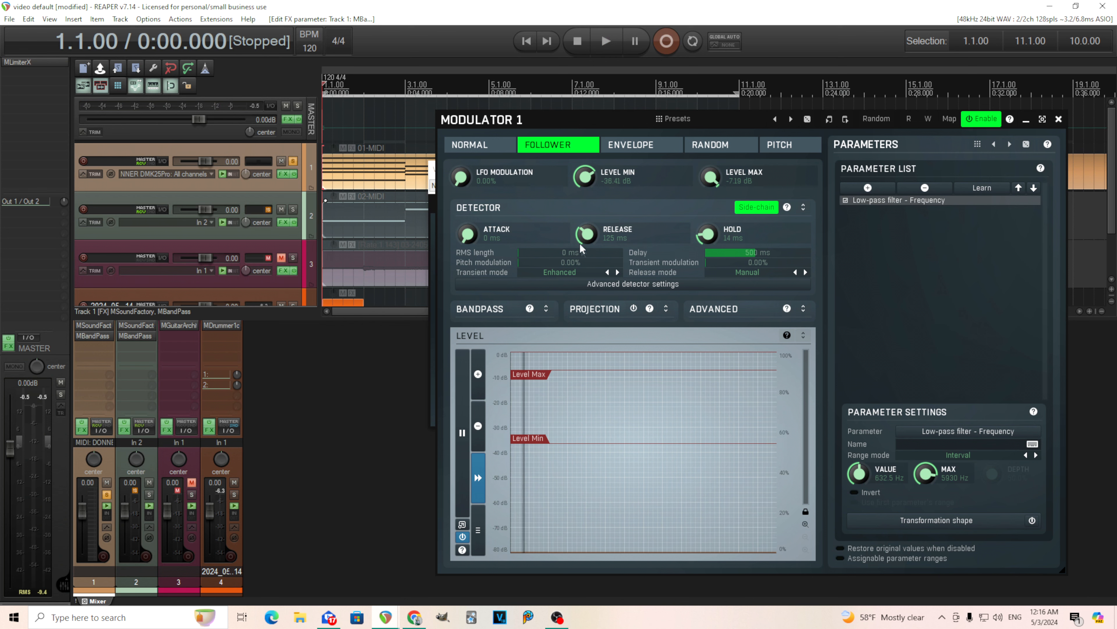
double_click(744, 253)
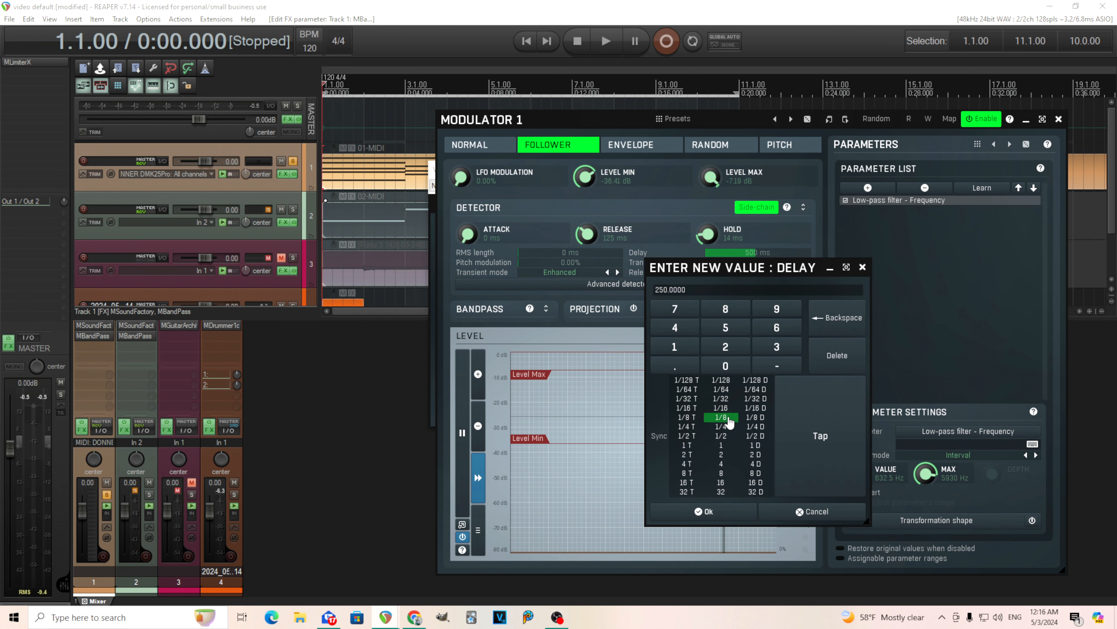
click(705, 511)
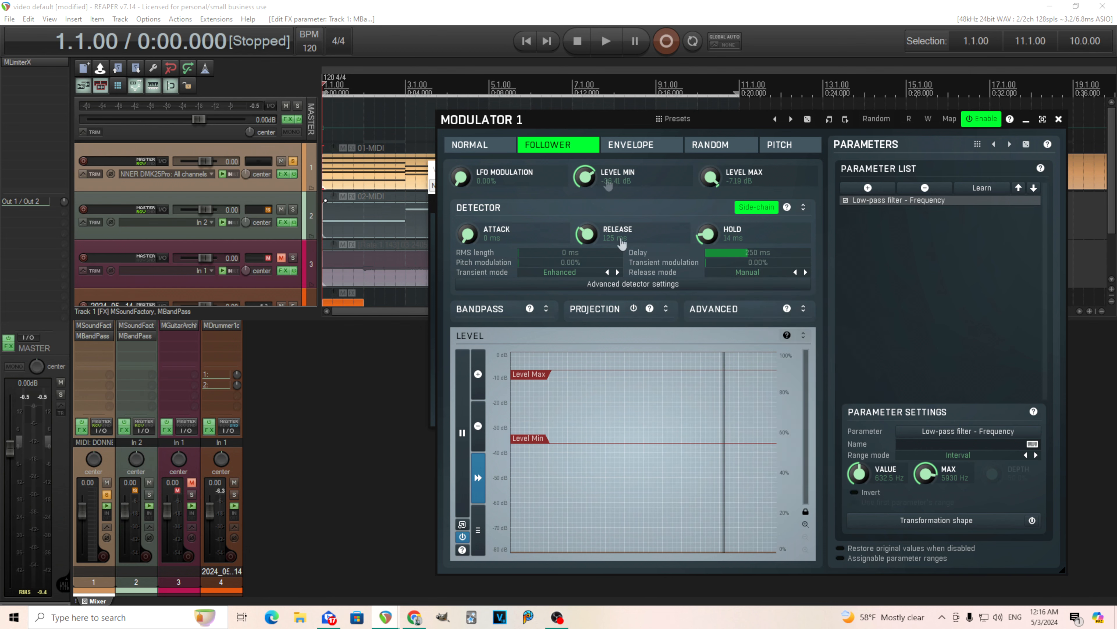
click(611, 46)
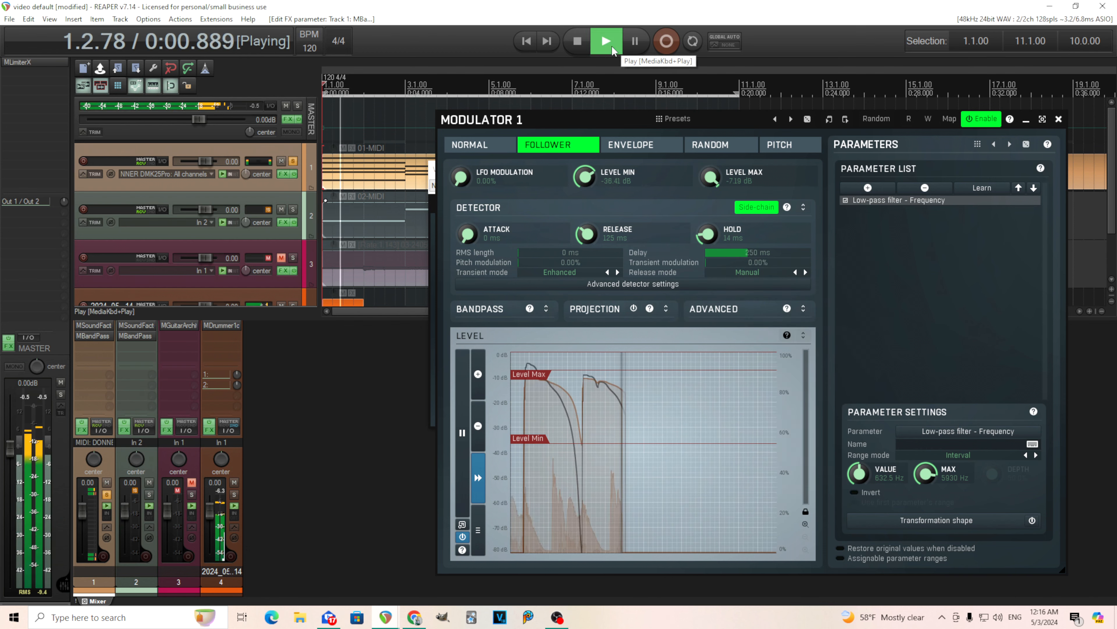
click(575, 46)
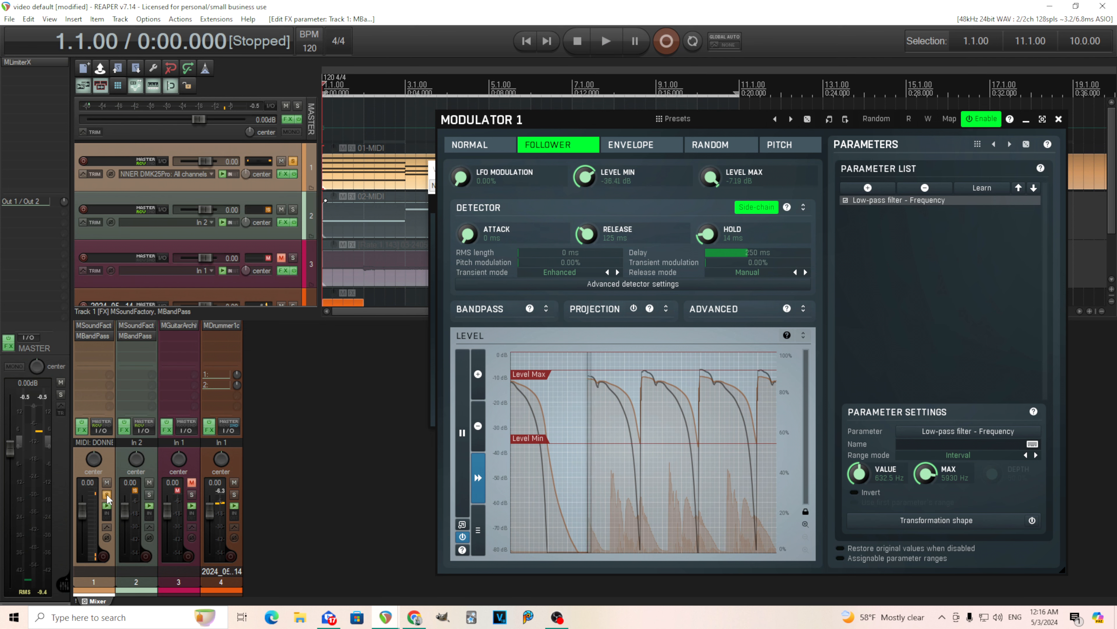
Listen to the full mix with track 1 unsoloed, and close the modulator and MBandPass windows
click(604, 49)
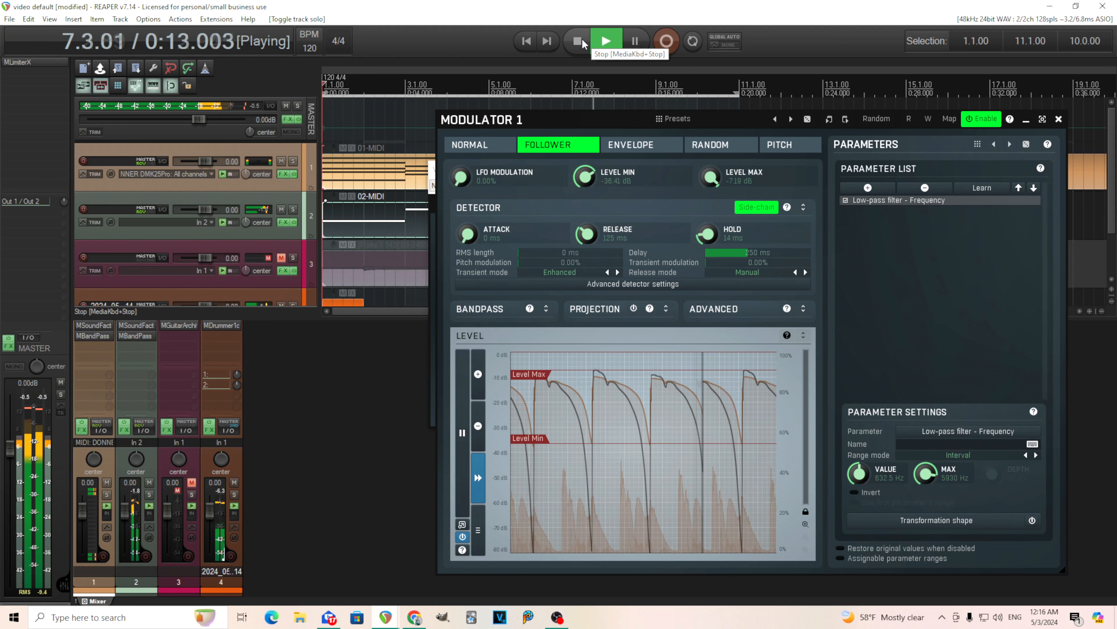
click(580, 41)
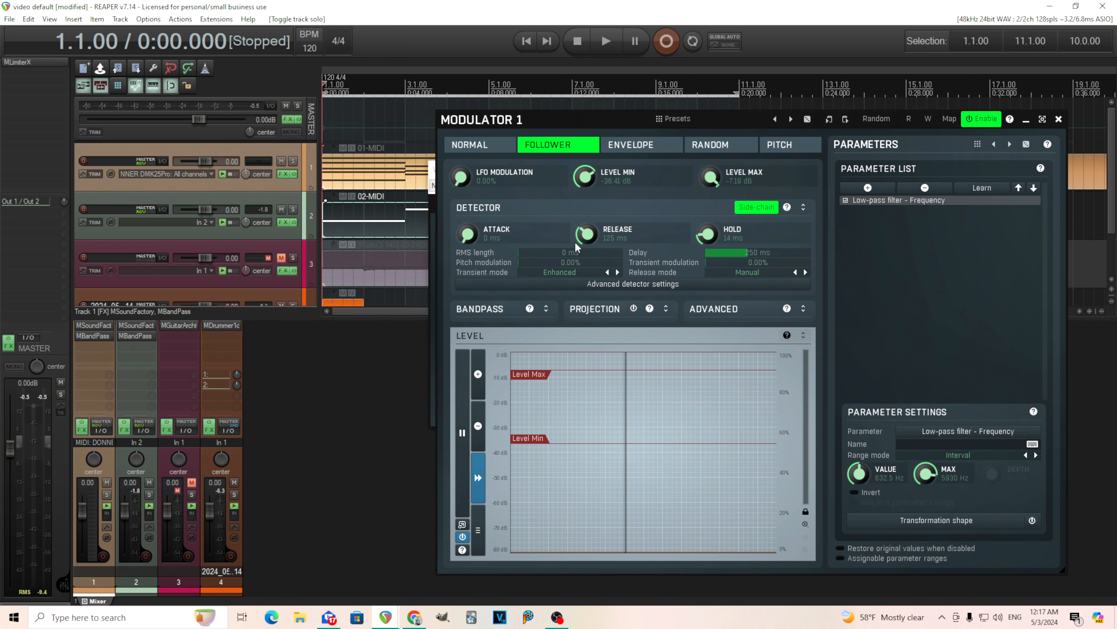
click(1059, 119)
click(814, 172)
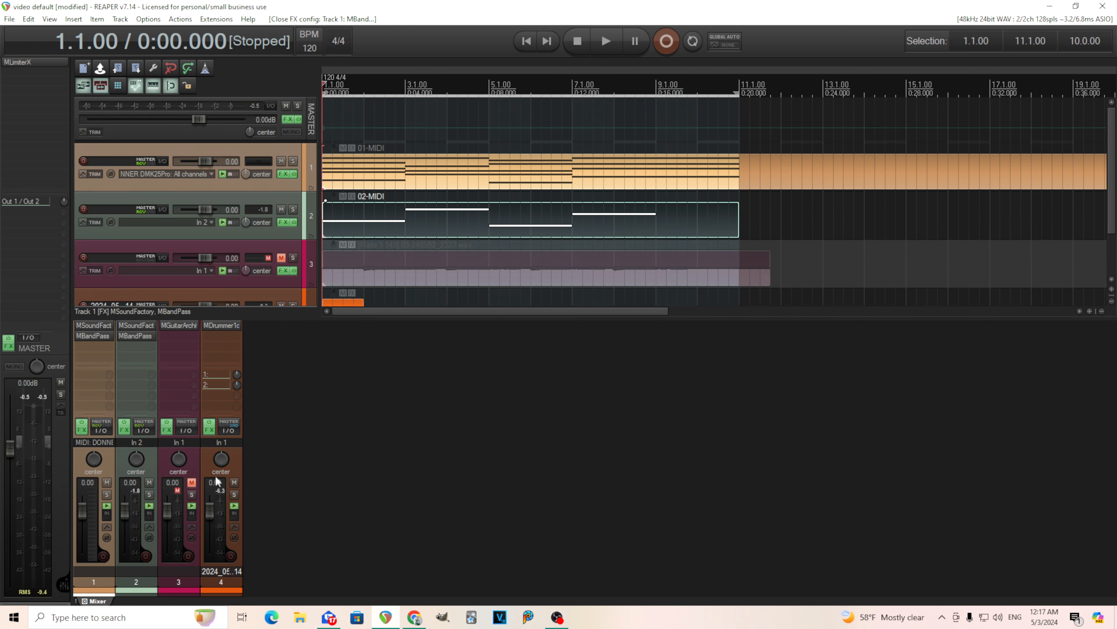